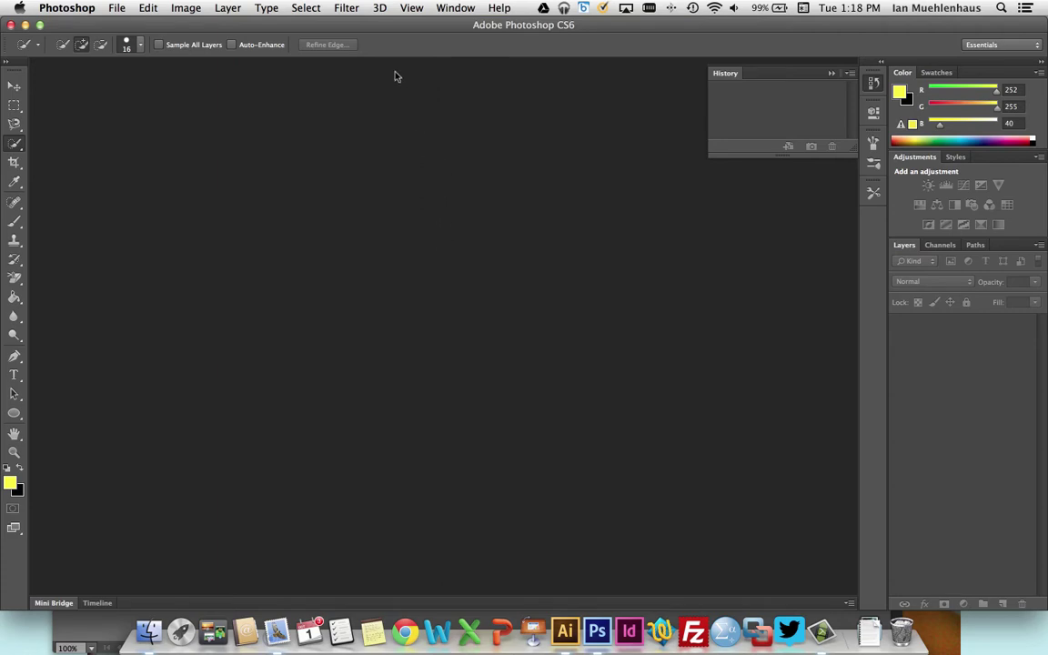
# Step: In the Open dialog, go to Desktop > Photoshop Tutorial and select cows-grazing.jpg
pyautogui.click(117, 8)
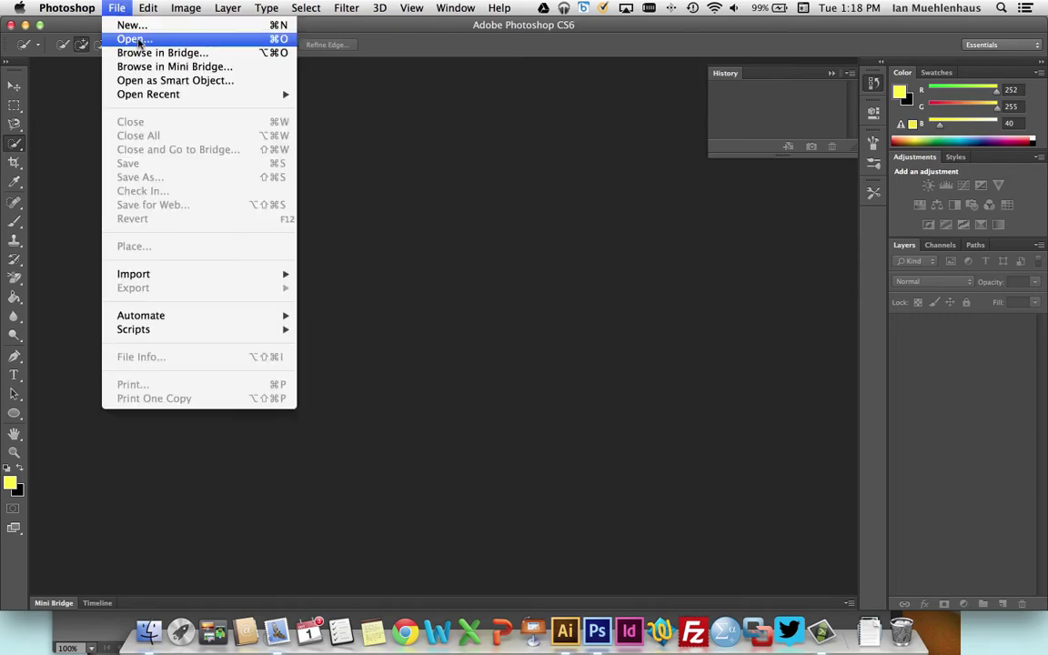
pyautogui.click(137, 40)
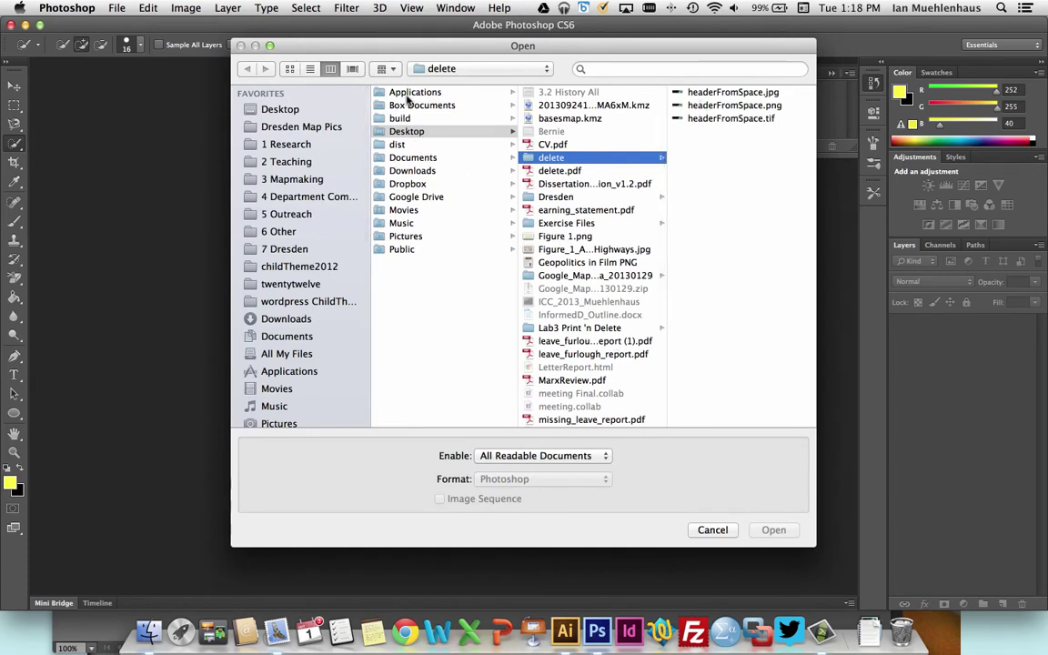
pyautogui.scroll(-5, 578, 355)
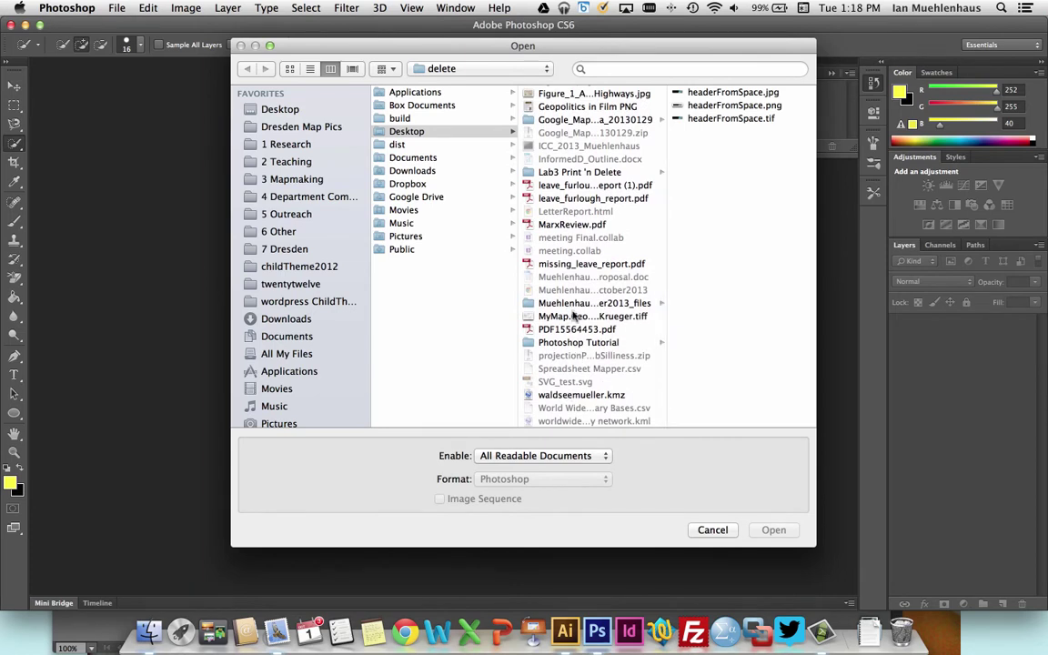
pyautogui.scroll(3, 558, 264)
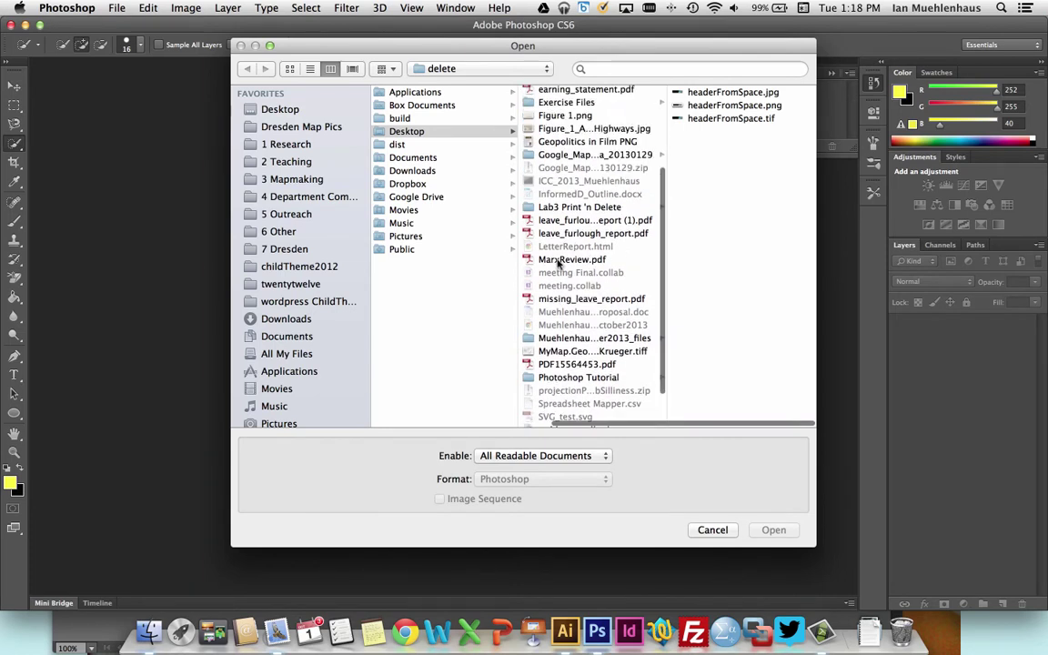
pyautogui.scroll(3, 570, 239)
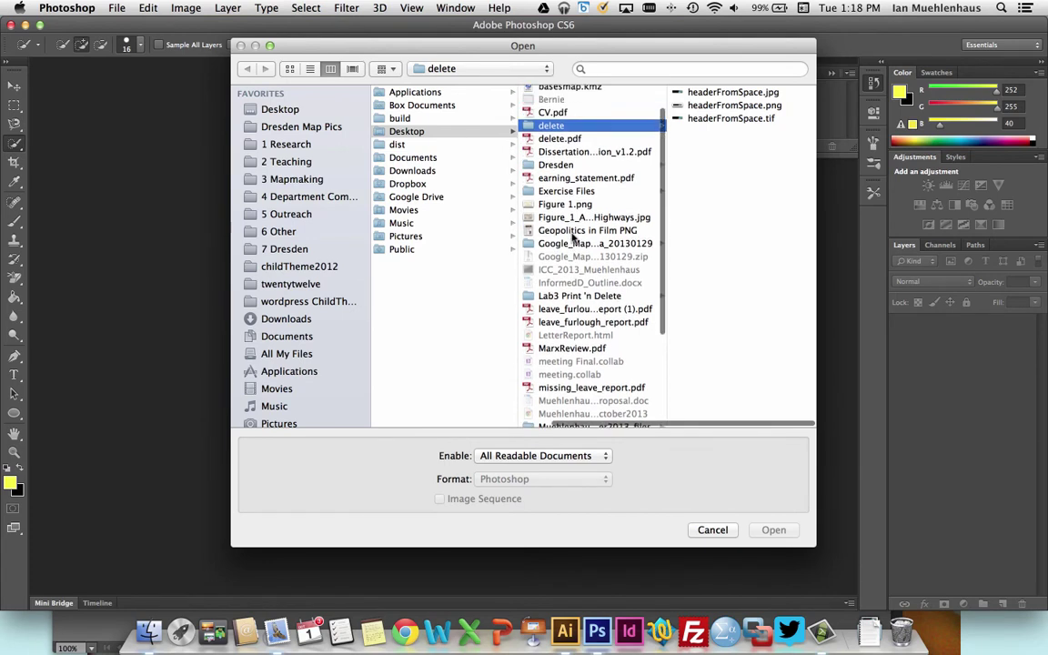
pyautogui.scroll(-5, 570, 238)
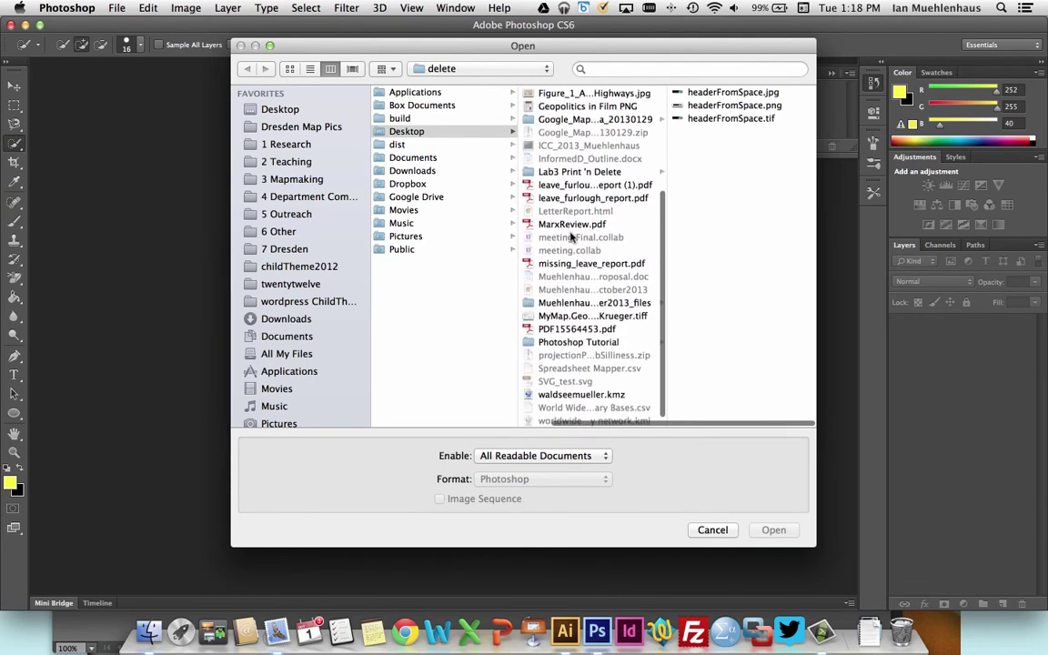
pyautogui.scroll(-1, 573, 254)
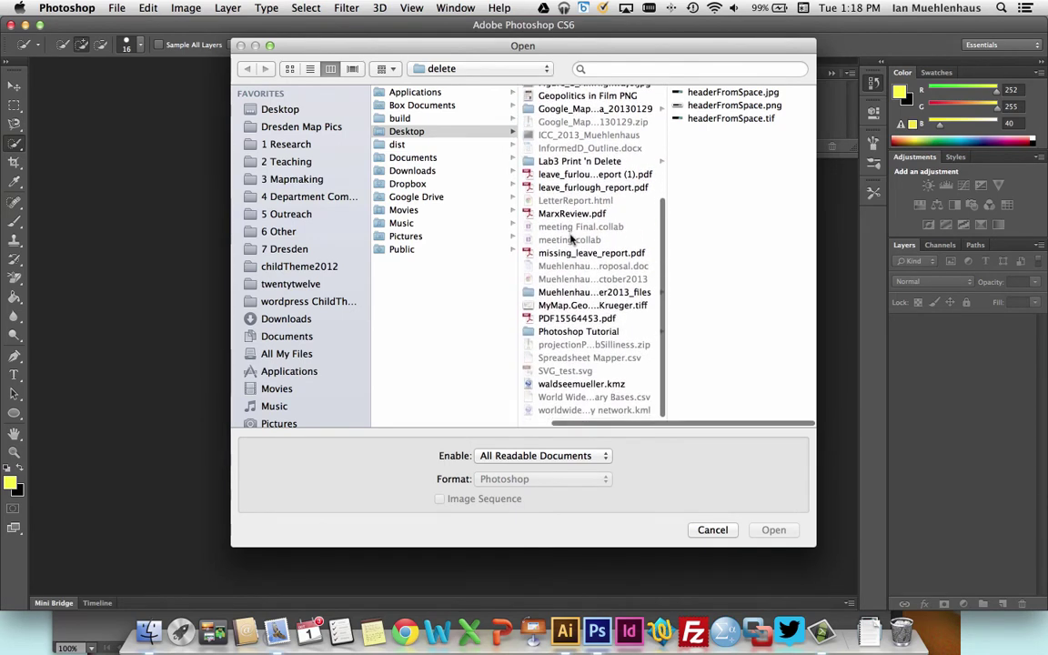
pyautogui.click(582, 342)
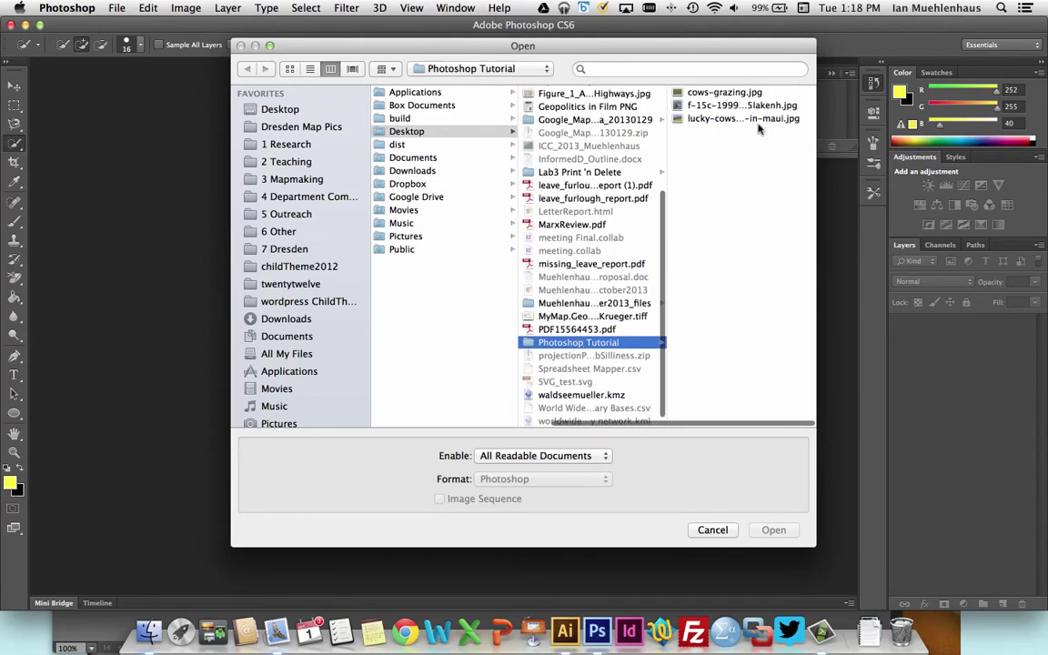
pyautogui.click(725, 93)
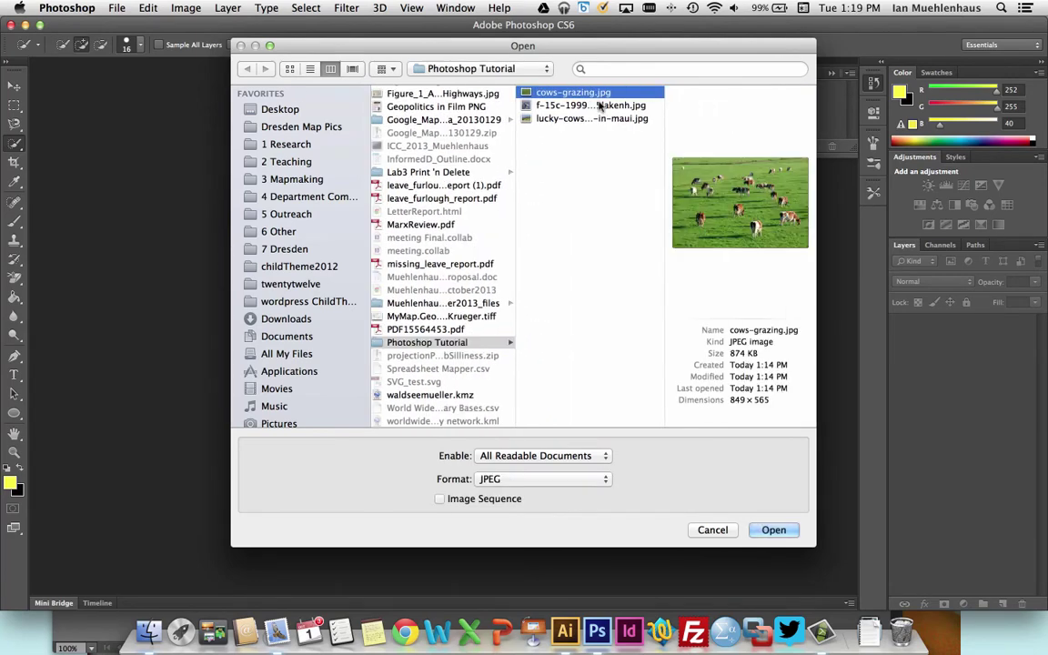
# Step: Open cows-grazing.jpg, zoom in to about 241%, and select the Rectangular Marquee tool
pyautogui.doubleClick(595, 96)
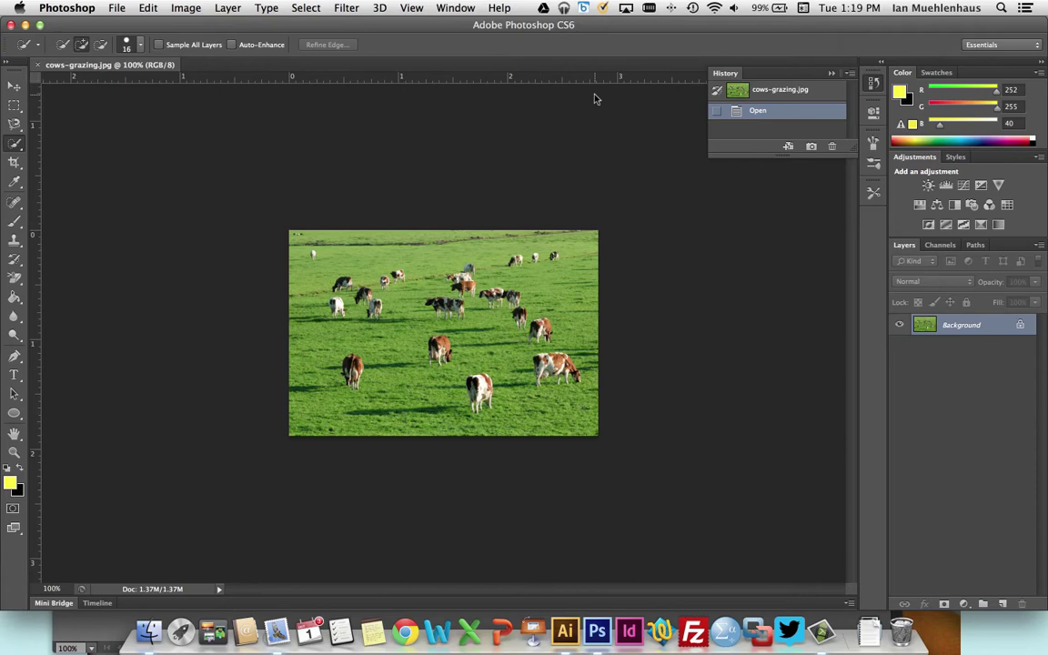
pyautogui.scroll(3, 456, 218)
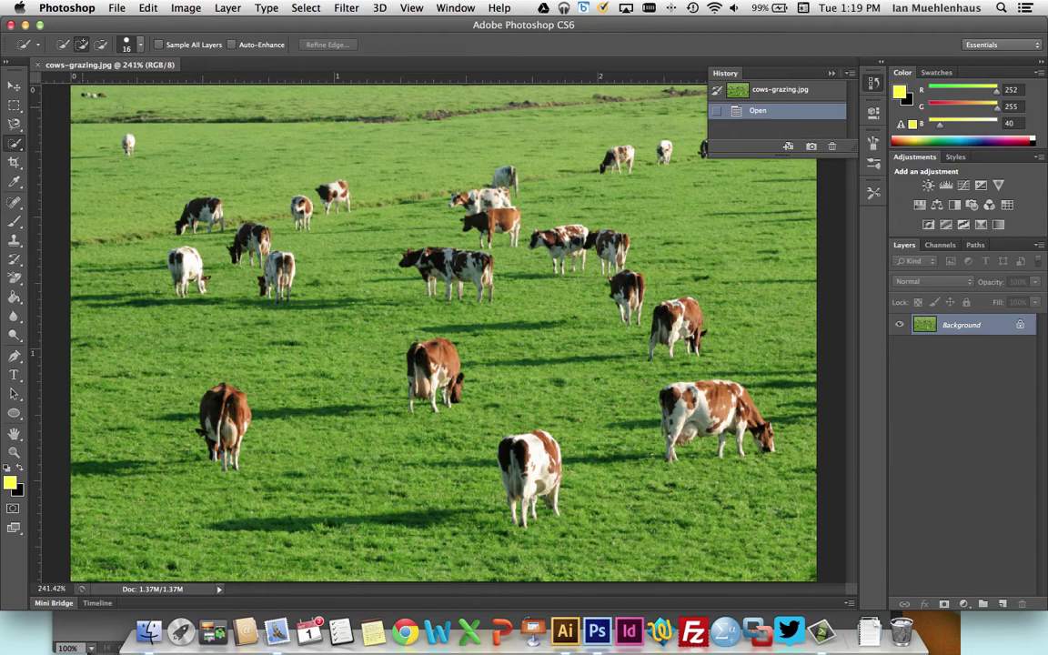
pyautogui.click(14, 105)
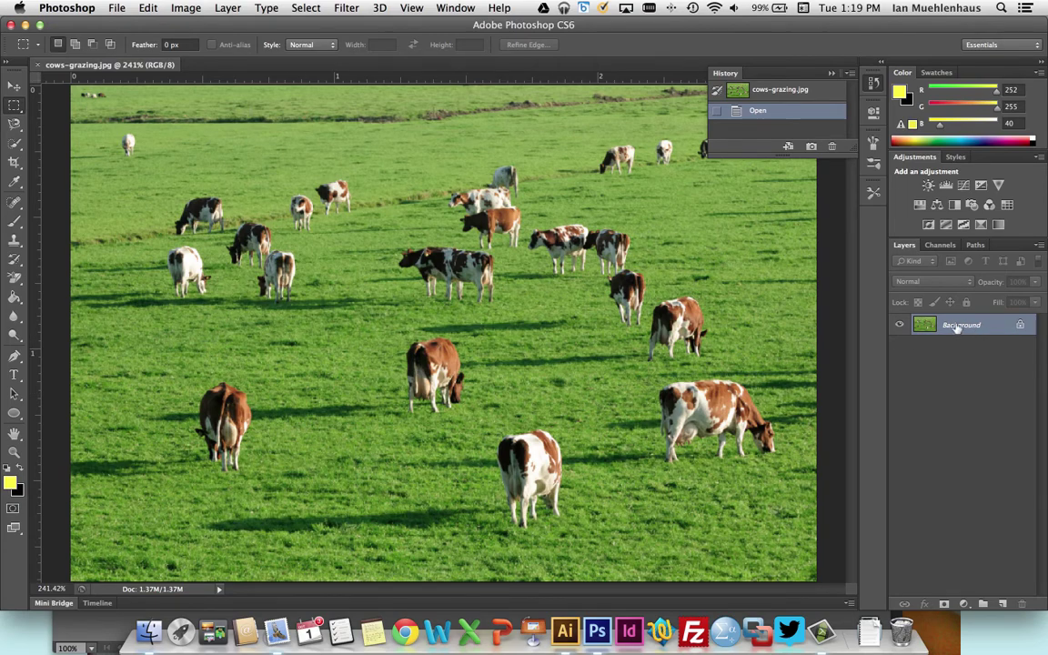
# Step: Content-Aware fill a small rectangle near the lower-left cow at 100% opacity, Normal mode
pyautogui.moveTo(214, 417); pyautogui.dragTo(269, 480)
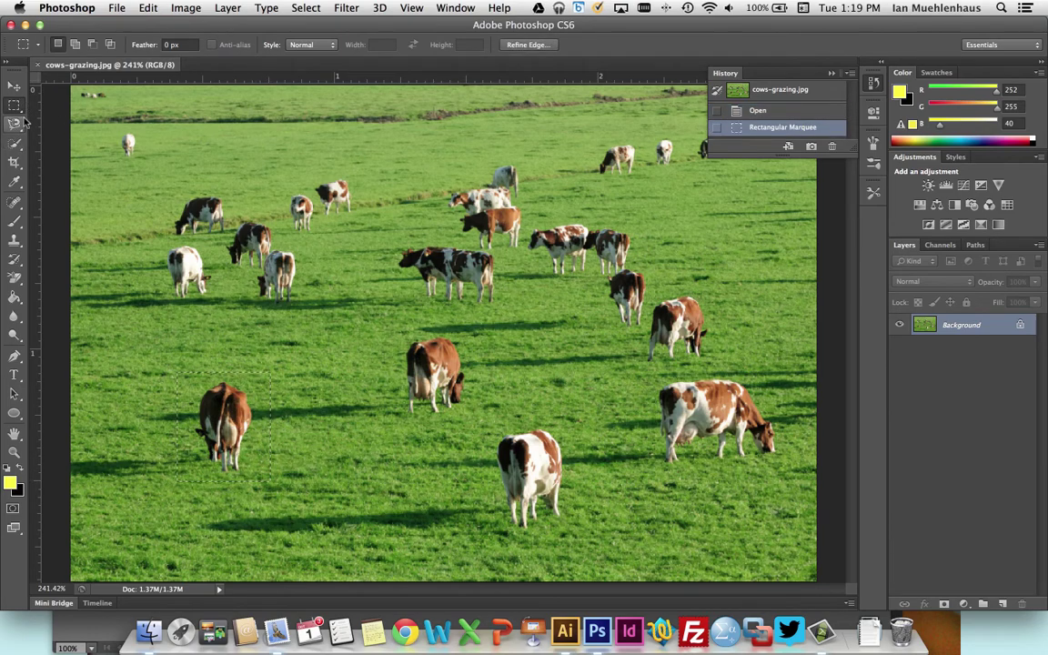
pyautogui.hotkey('shift', 'BackSpace')
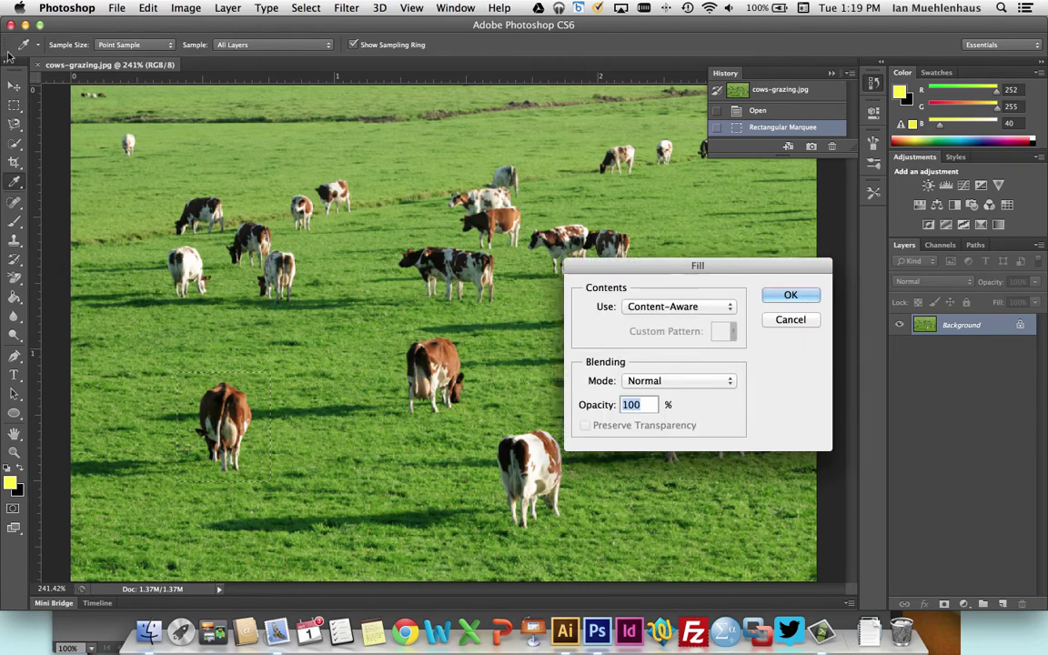
pyautogui.moveTo(718, 266); pyautogui.dragTo(424, 122)
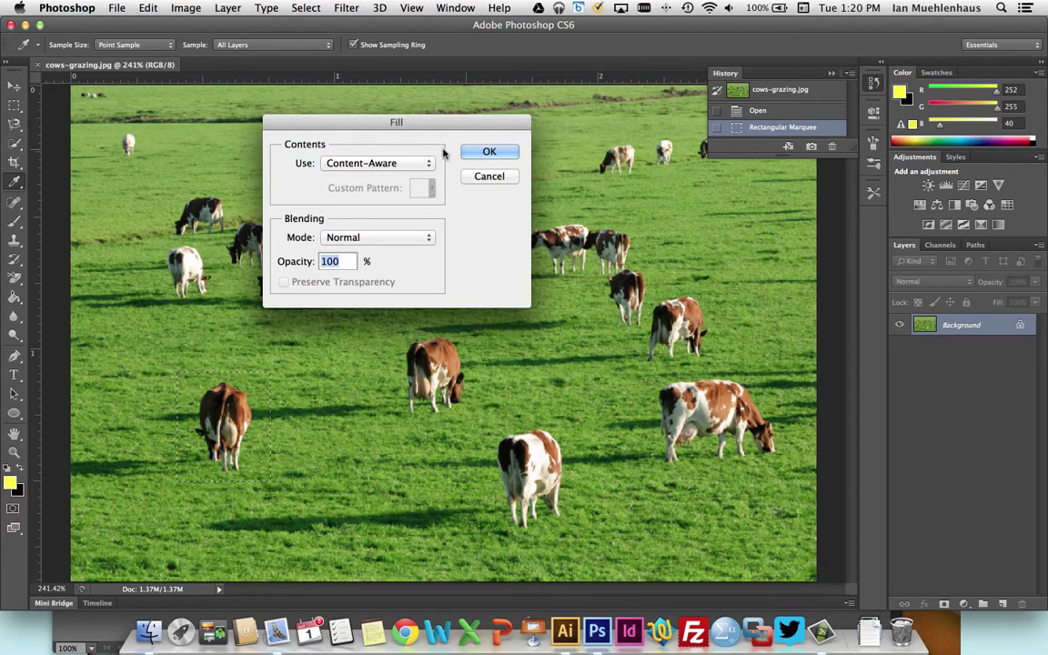
pyautogui.click(489, 151)
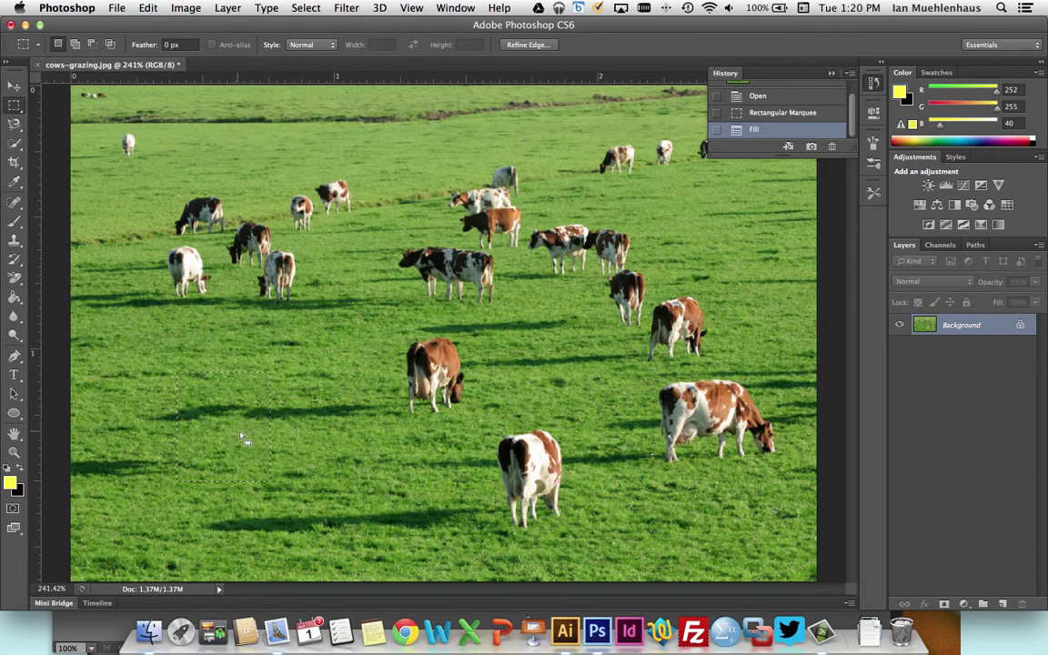
# Step: Marquee and Content-Aware fill away the brown middle cow and the bottom-centre cow
pyautogui.click(155, 401)
pyautogui.moveTo(378, 328); pyautogui.dragTo(476, 421)
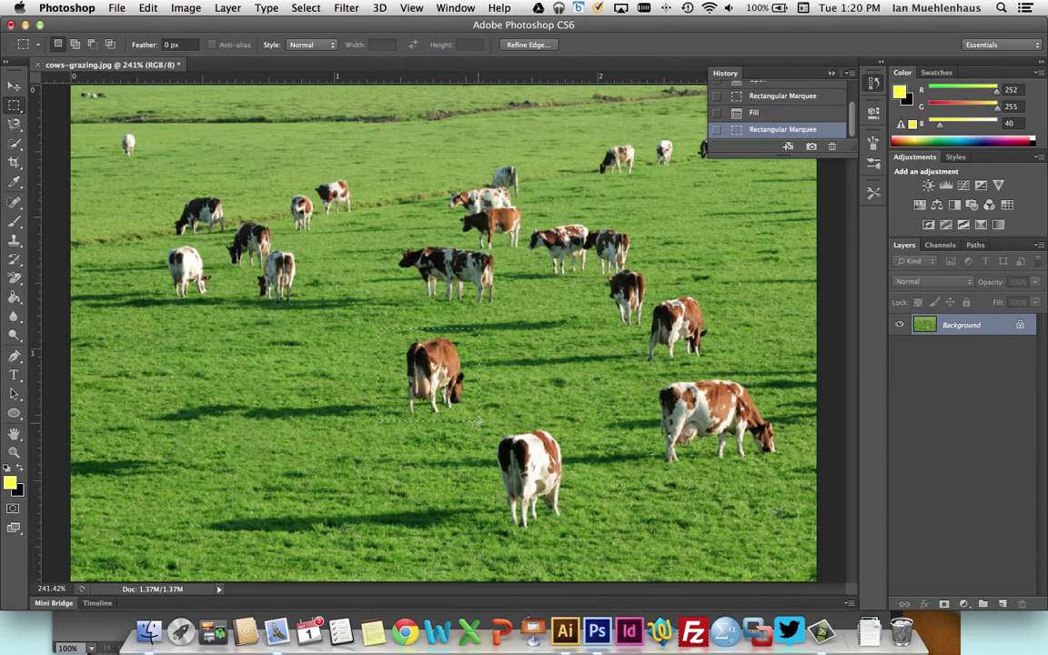
pyautogui.hotkey('shift', 'BackSpace')
pyautogui.press('Return')
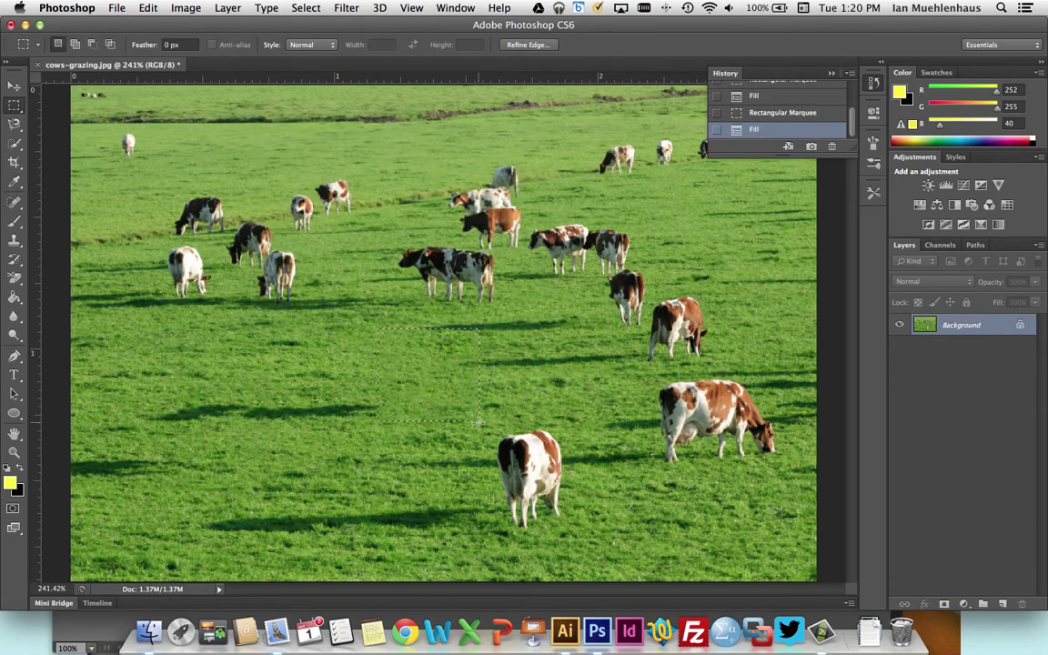
pyautogui.click(428, 382)
pyautogui.moveTo(452, 373); pyautogui.dragTo(702, 546)
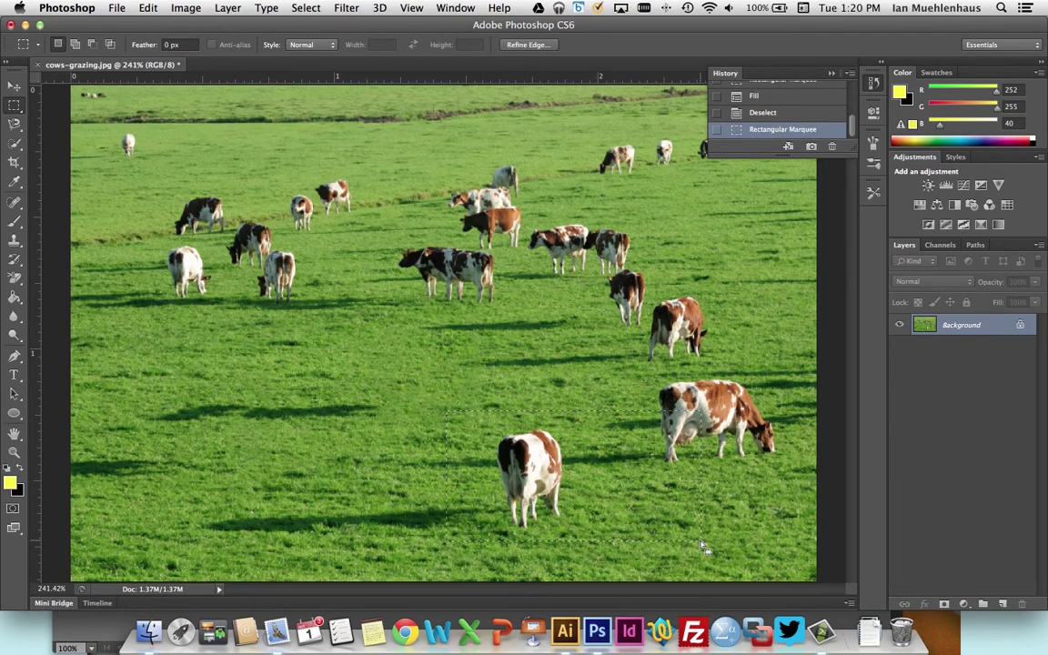
pyautogui.hotkey('shift', 'BackSpace')
pyautogui.press('Return')
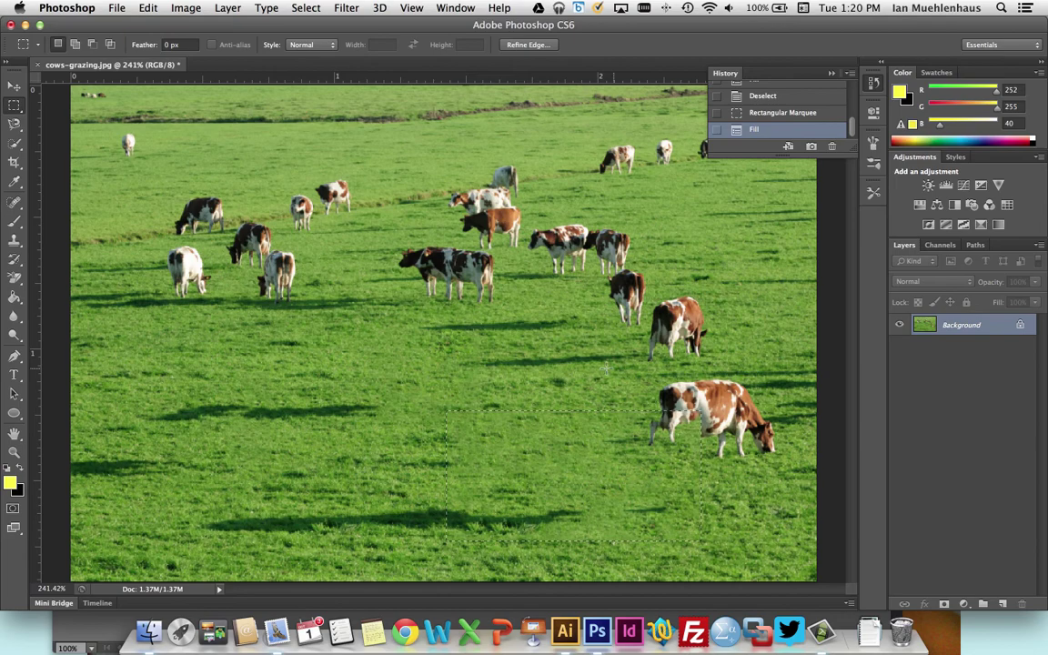
# Step: Content-Aware fill away the cow on the right and the shadows at the left
pyautogui.moveTo(569, 368); pyautogui.dragTo(792, 480)
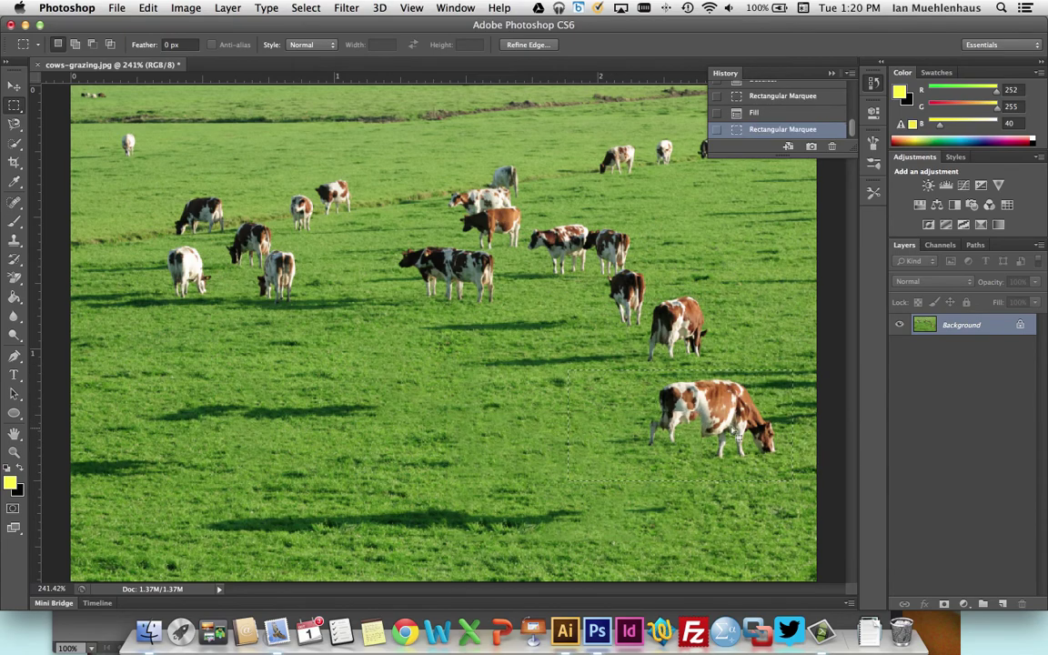
pyautogui.press('BackSpace')
pyautogui.press('Return')
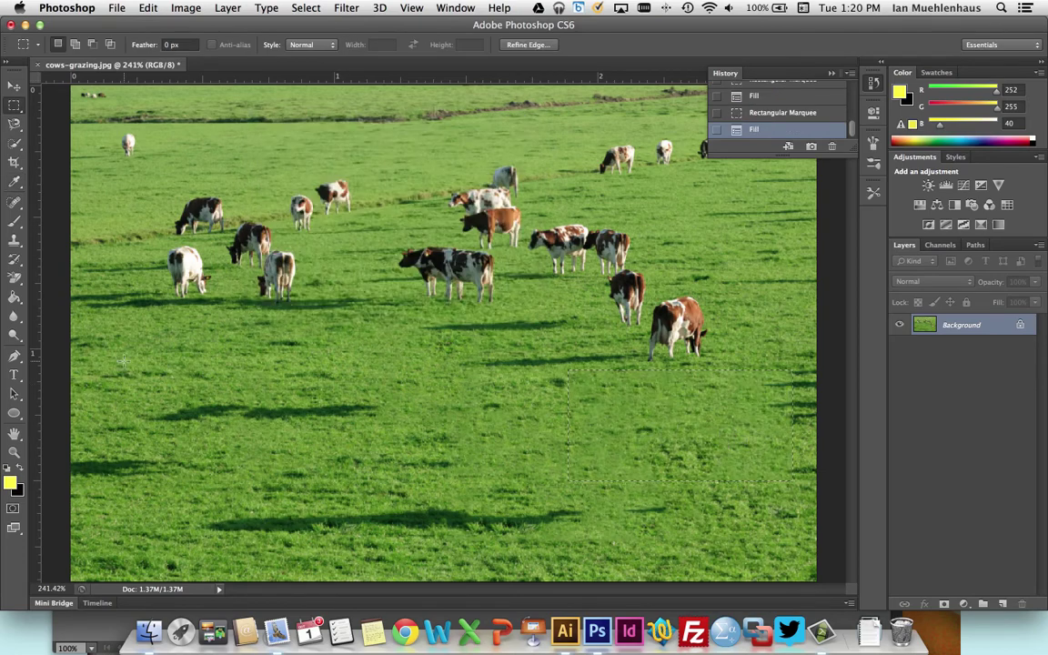
pyautogui.moveTo(165, 382); pyautogui.dragTo(396, 427)
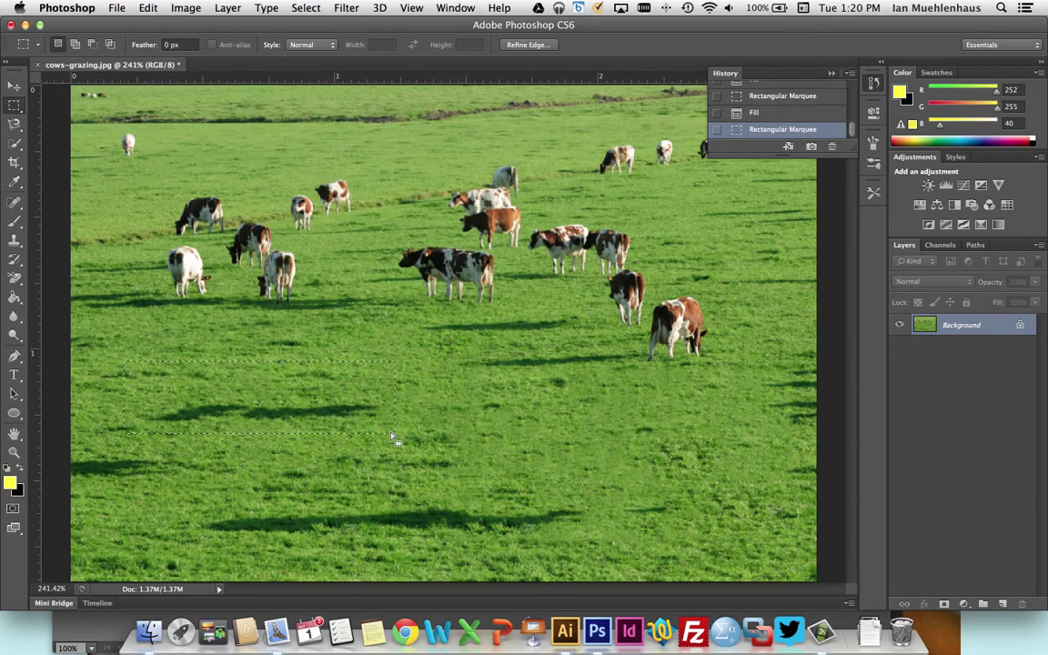
pyautogui.press('BackSpace')
pyautogui.press('Return')
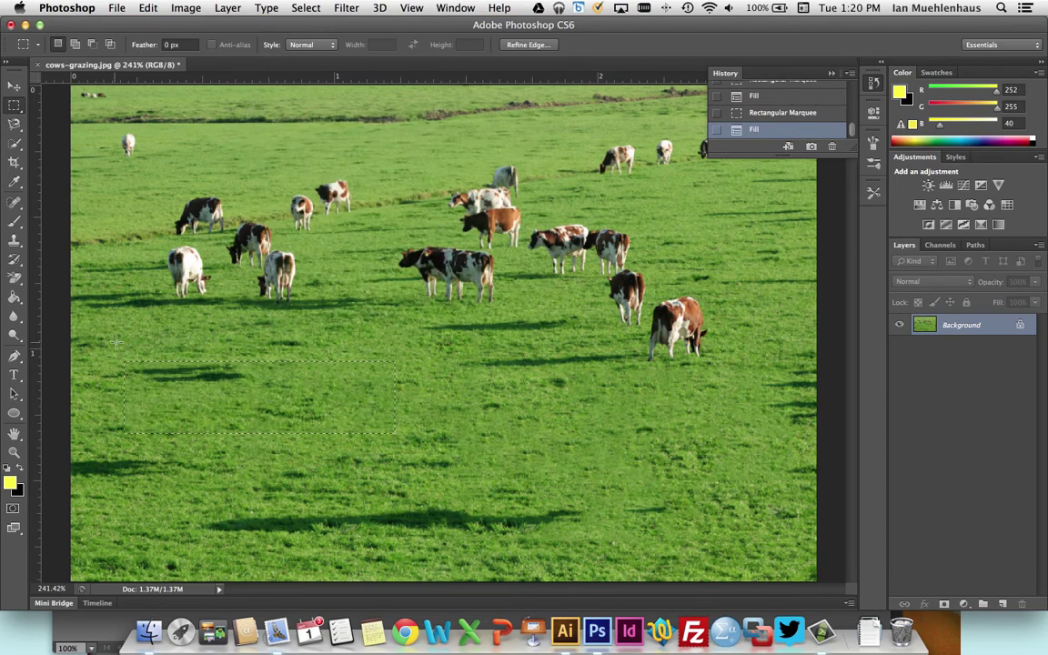
# Step: Fill the remaining shadows on the left, across the lower field and at the lower-left edge
pyautogui.moveTo(117, 346); pyautogui.dragTo(279, 410)
pyautogui.press('BackSpace')
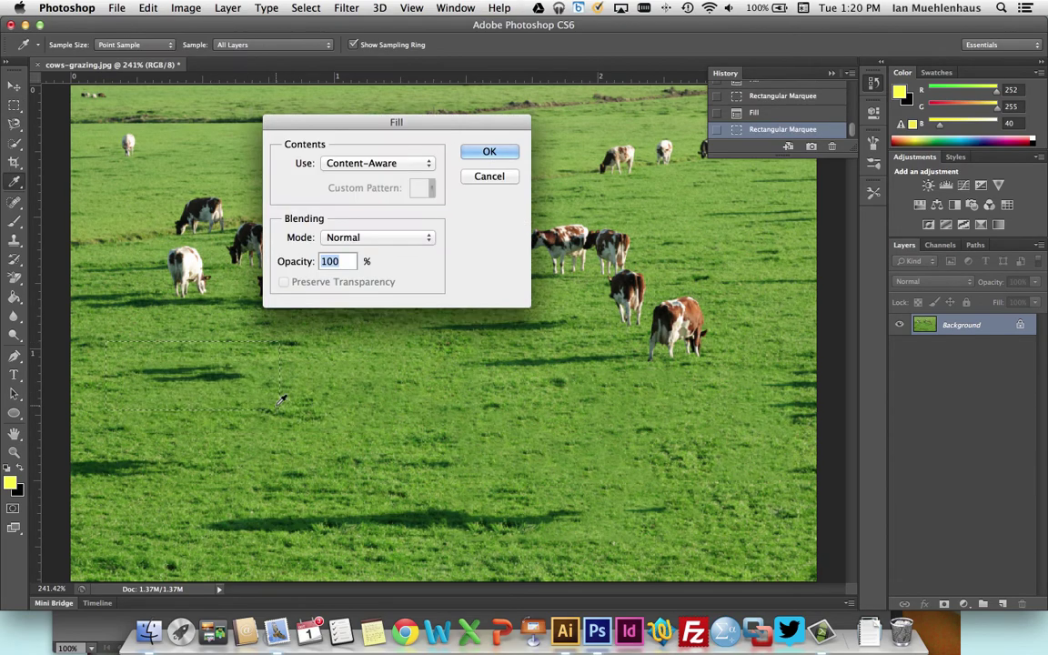
pyautogui.press('Return')
pyautogui.moveTo(191, 487); pyautogui.dragTo(611, 556)
pyautogui.press('BackSpace')
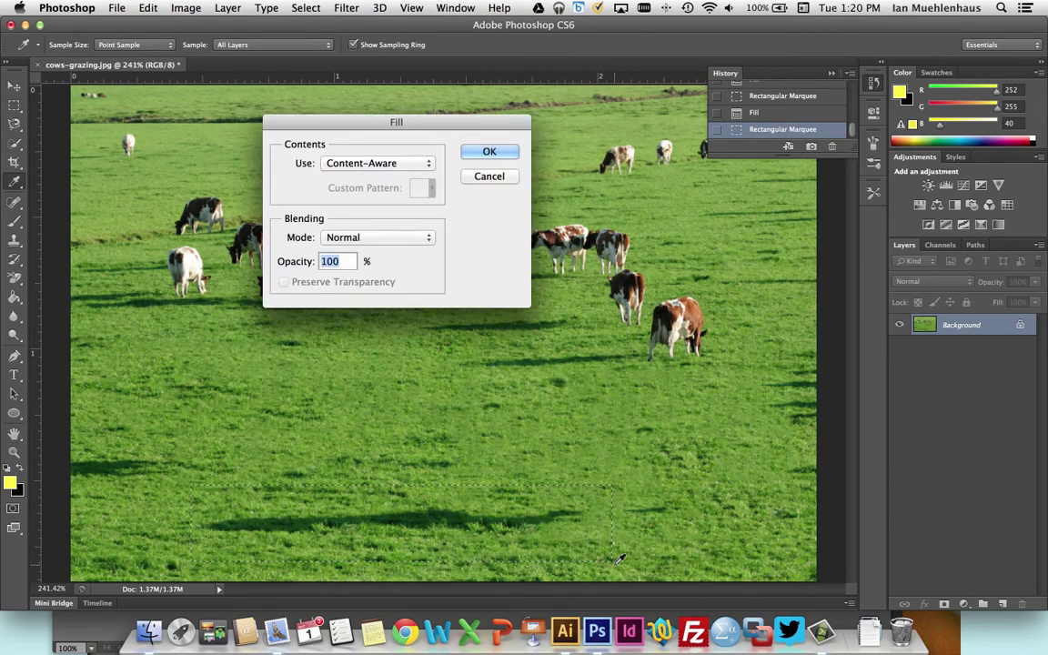
pyautogui.press('Return')
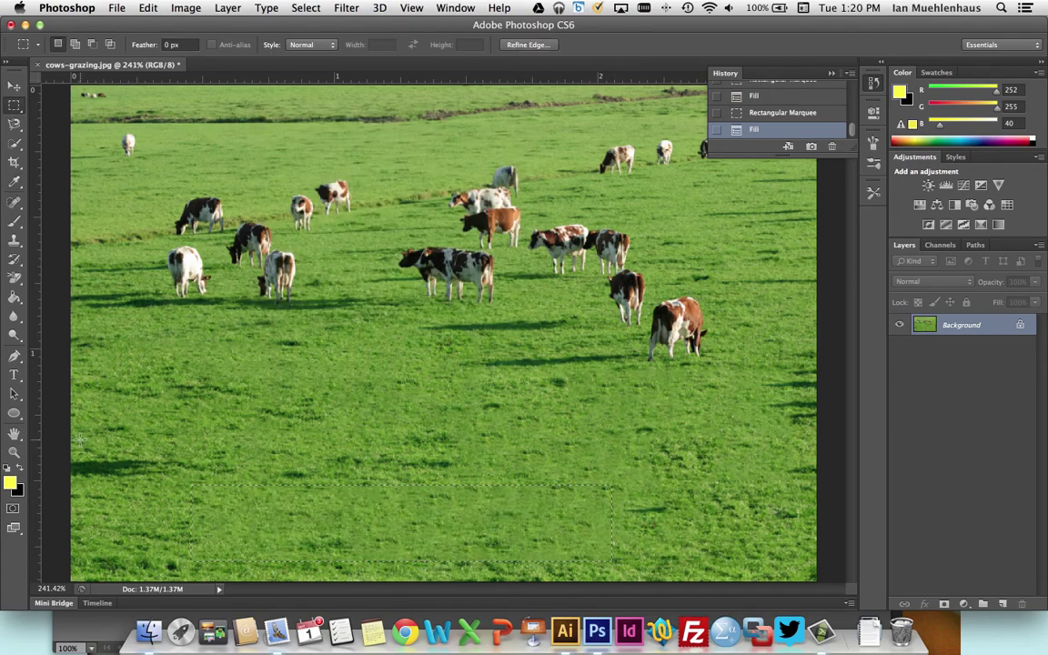
pyautogui.moveTo(66, 396); pyautogui.dragTo(253, 512)
pyautogui.press('BackSpace')
pyautogui.press('Return')
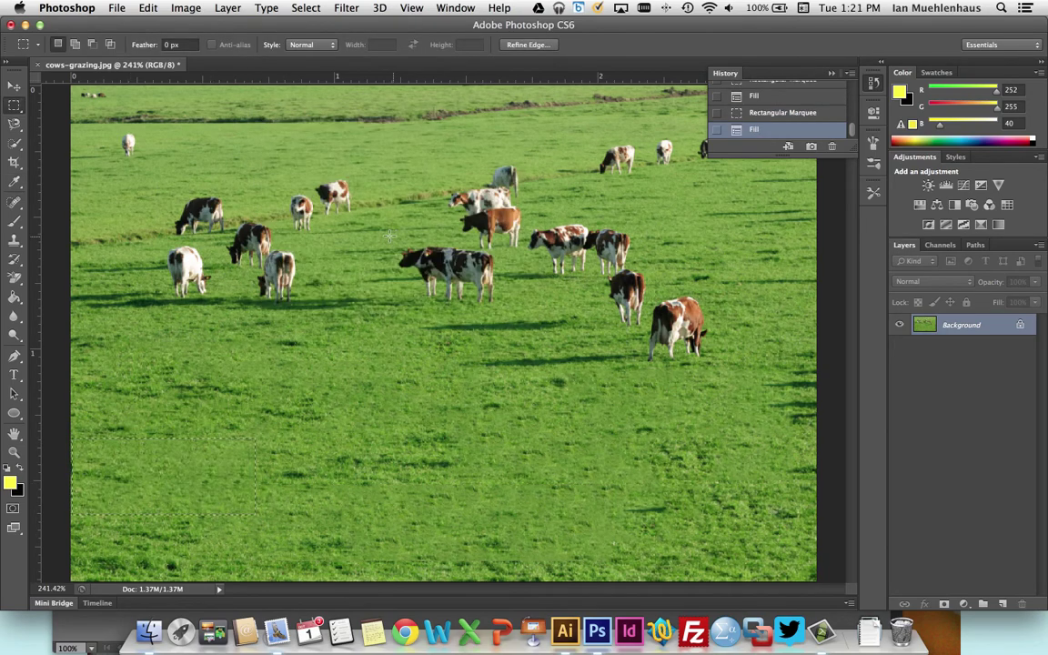
# Step: Replace the right-hand cows and a wide stretch of the middle field with grass
pyautogui.moveTo(525, 217); pyautogui.dragTo(776, 497)
pyautogui.press('BackSpace')
pyautogui.press('Return')
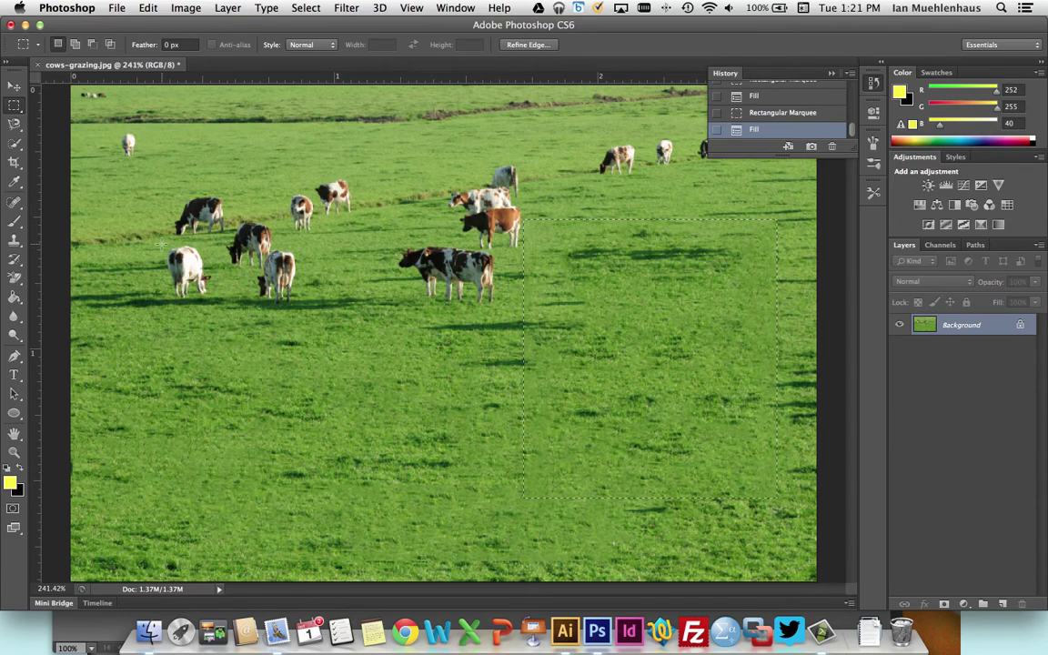
pyautogui.moveTo(198, 263); pyautogui.dragTo(684, 489)
pyautogui.press('BackSpace')
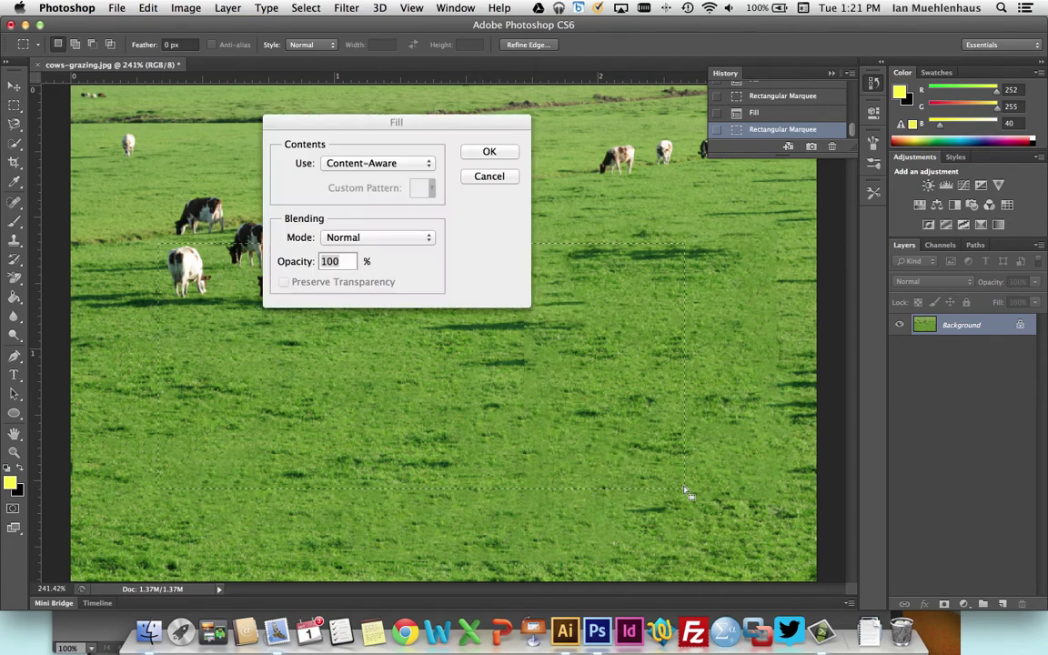
pyautogui.press('Return')
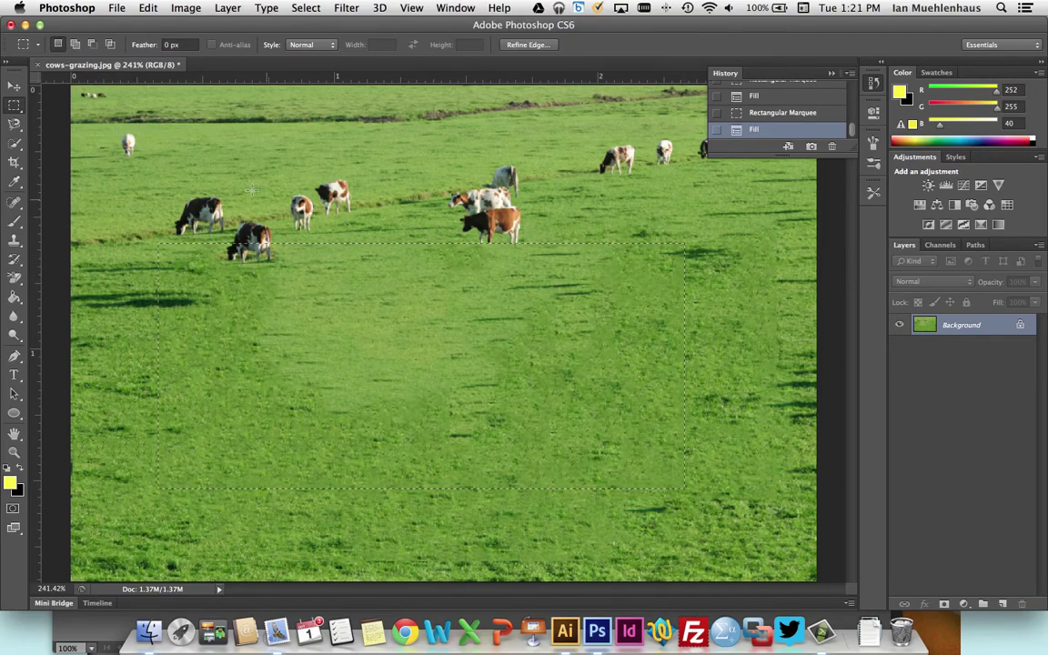
# Step: Remove the group of cows mid-field, then the two cows still left there
pyautogui.click(391, 139)
pyautogui.moveTo(441, 172); pyautogui.dragTo(543, 301)
pyautogui.hotkey('shift', 'BackSpace')
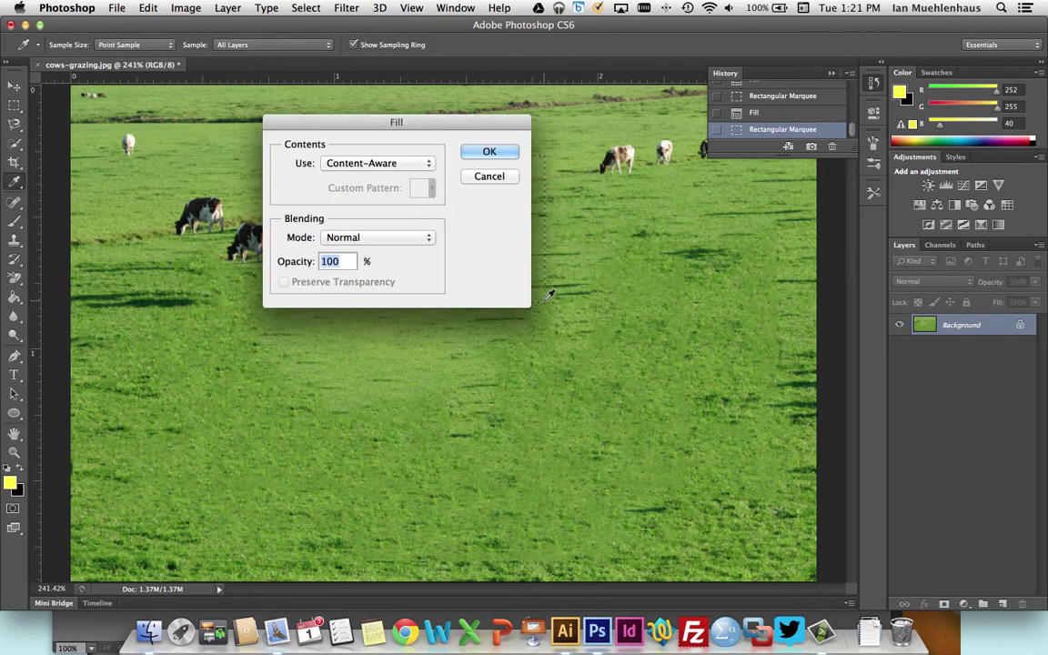
pyautogui.press('Return')
pyautogui.press('m')
pyautogui.click(380, 135)
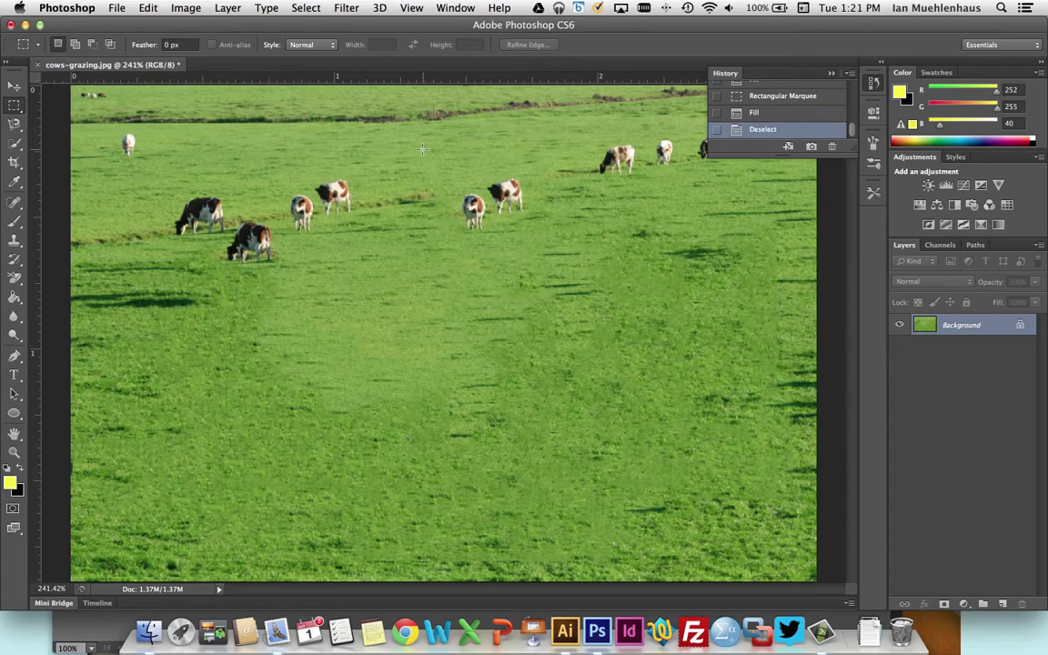
pyautogui.moveTo(424, 154); pyautogui.dragTo(547, 268)
pyautogui.hotkey('shift', 'BackSpace')
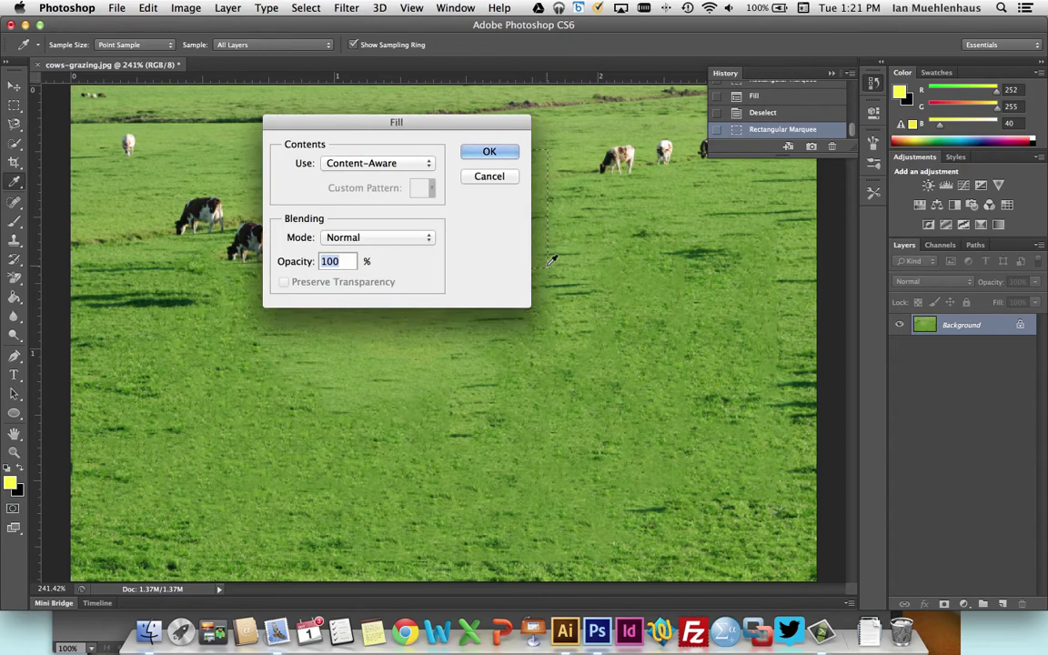
pyautogui.press('Return')
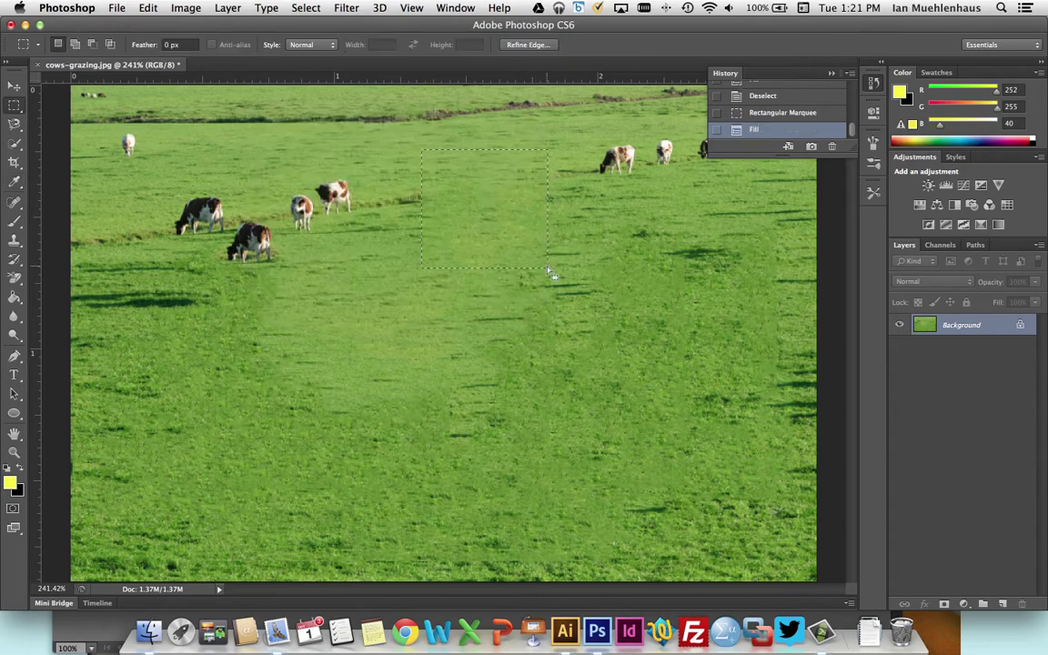
# Step: Content-Aware fill away the cows at the top right and the cows on the left
pyautogui.click(549, 131)
pyautogui.moveTo(549, 132); pyautogui.dragTo(780, 234)
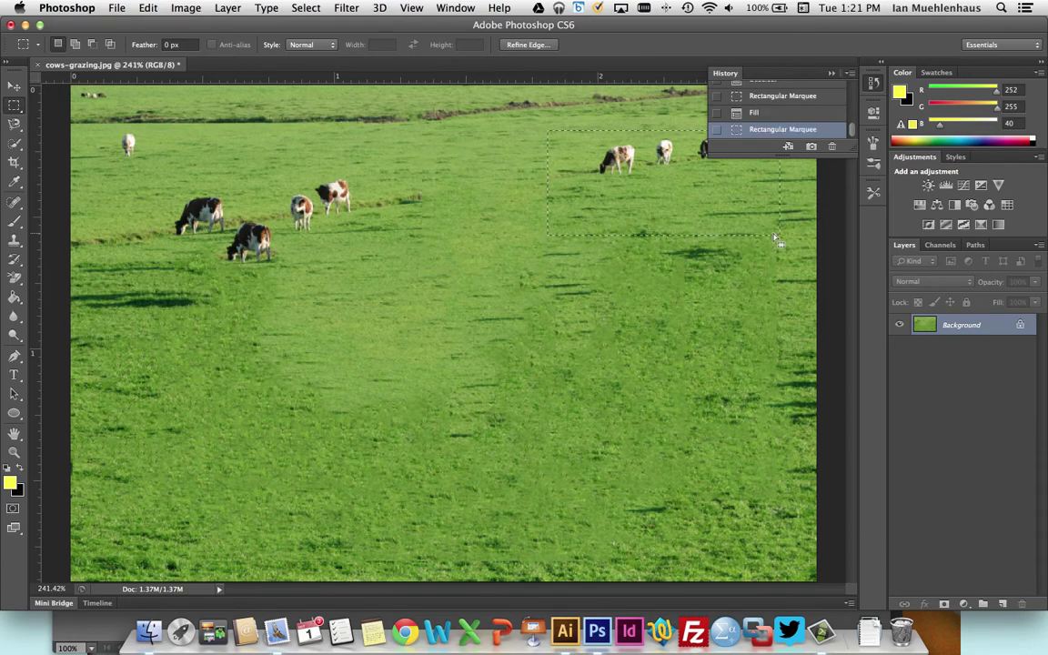
pyautogui.hotkey('shift', 'BackSpace')
pyautogui.press('Return')
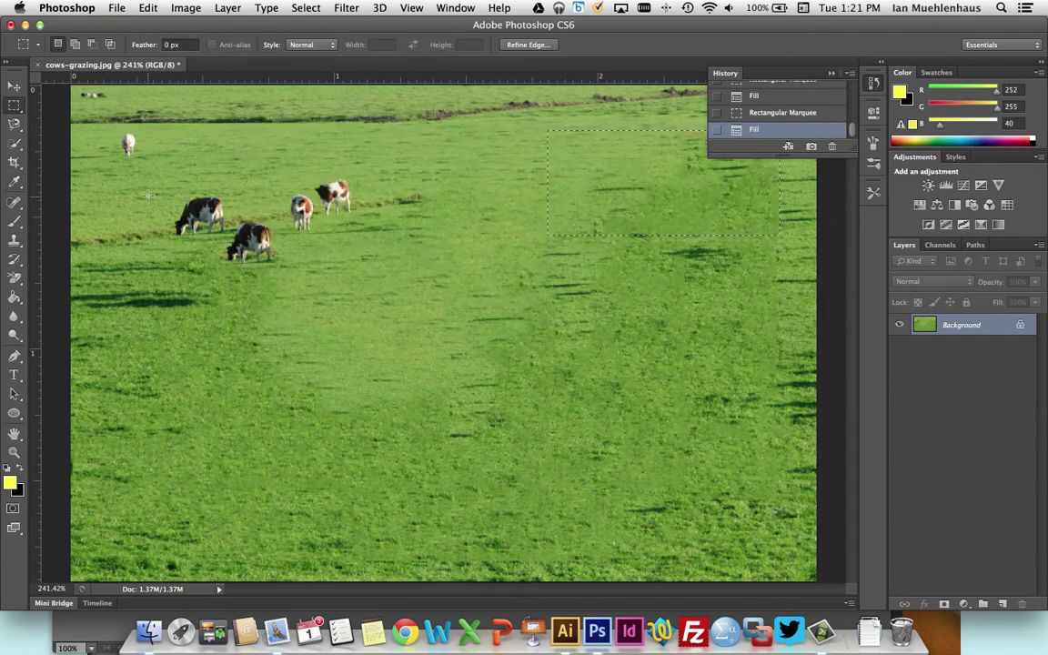
pyautogui.moveTo(155, 171)
pyautogui.mouseDown()
pyautogui.moveTo(408, 275)
pyautogui.moveTo(405, 315)
pyautogui.mouseUp()
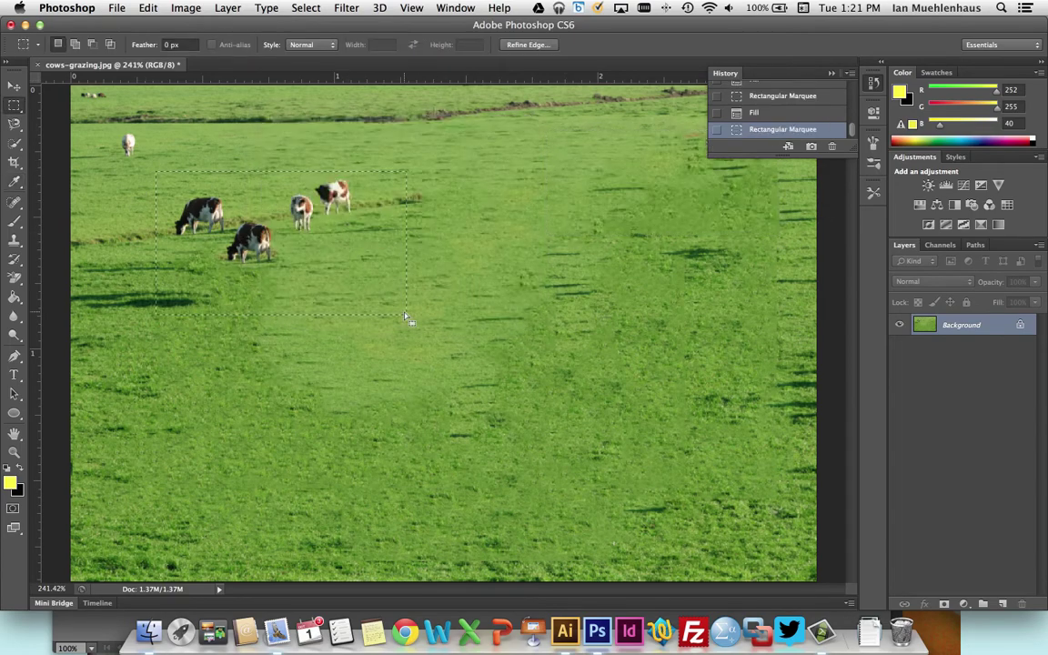
pyautogui.hotkey('shift', 'BackSpace')
pyautogui.press('Return')
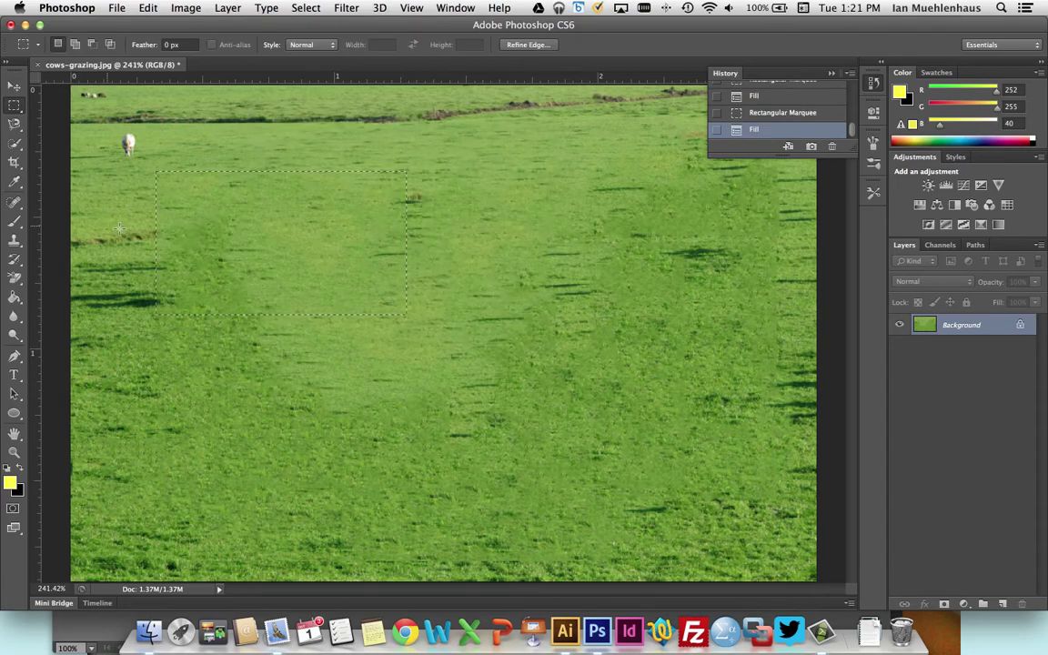
pyautogui.click(15, 143)
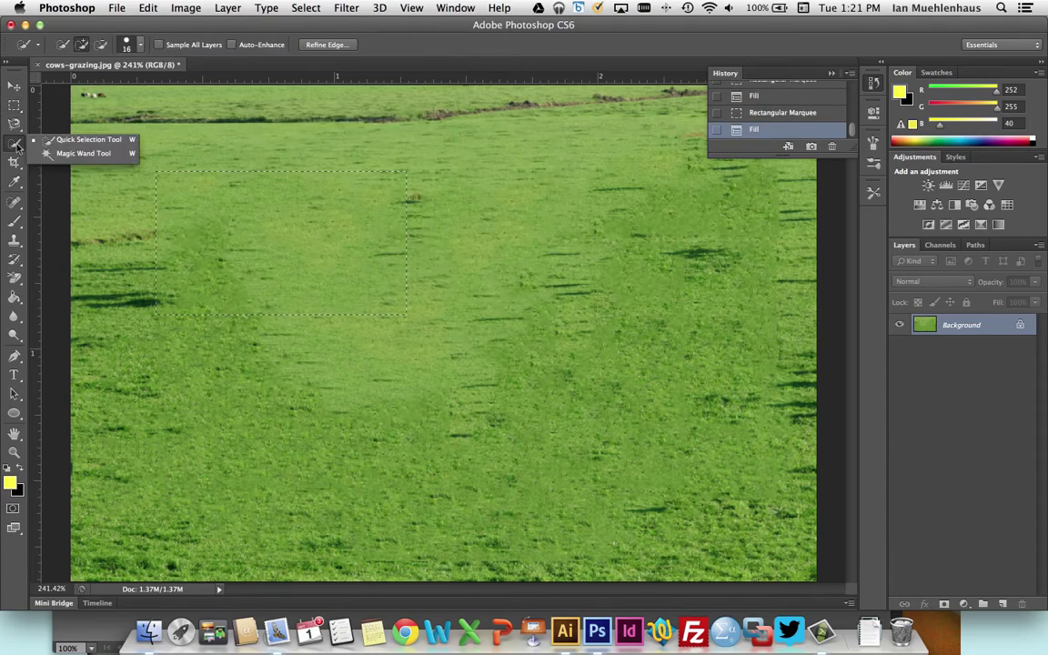
pyautogui.click(14, 86)
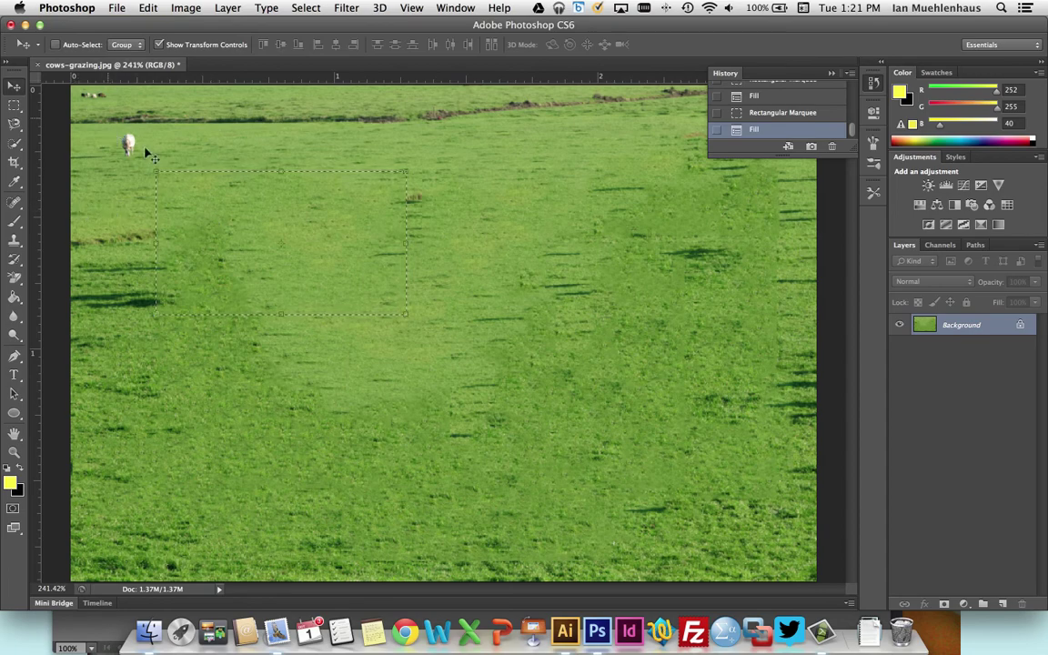
pyautogui.click(14, 104)
pyautogui.click(161, 194)
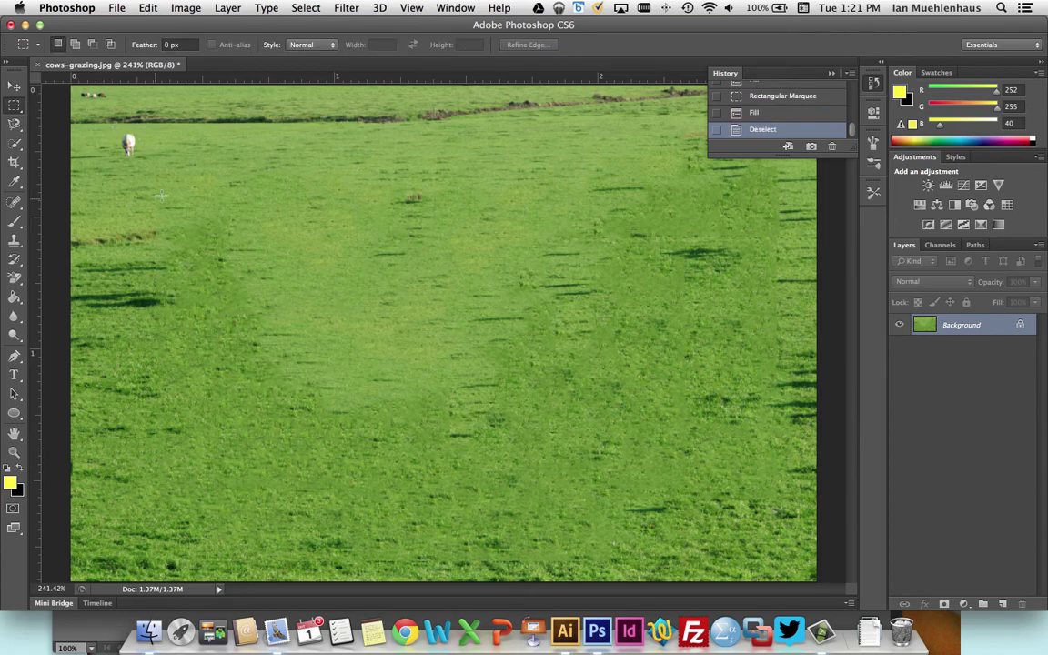
pyautogui.moveTo(75, 187); pyautogui.dragTo(754, 488)
pyautogui.press('i')
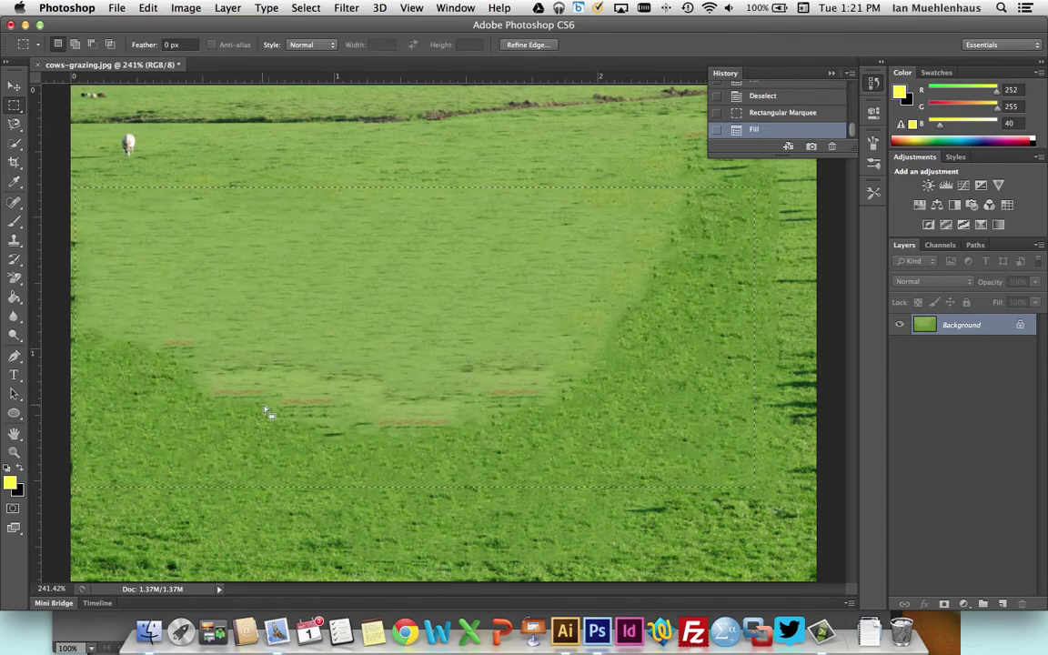
# Step: Undo the smeared large fill and Content-Aware fill a blotchy patch of grass instead
pyautogui.press('super+z')
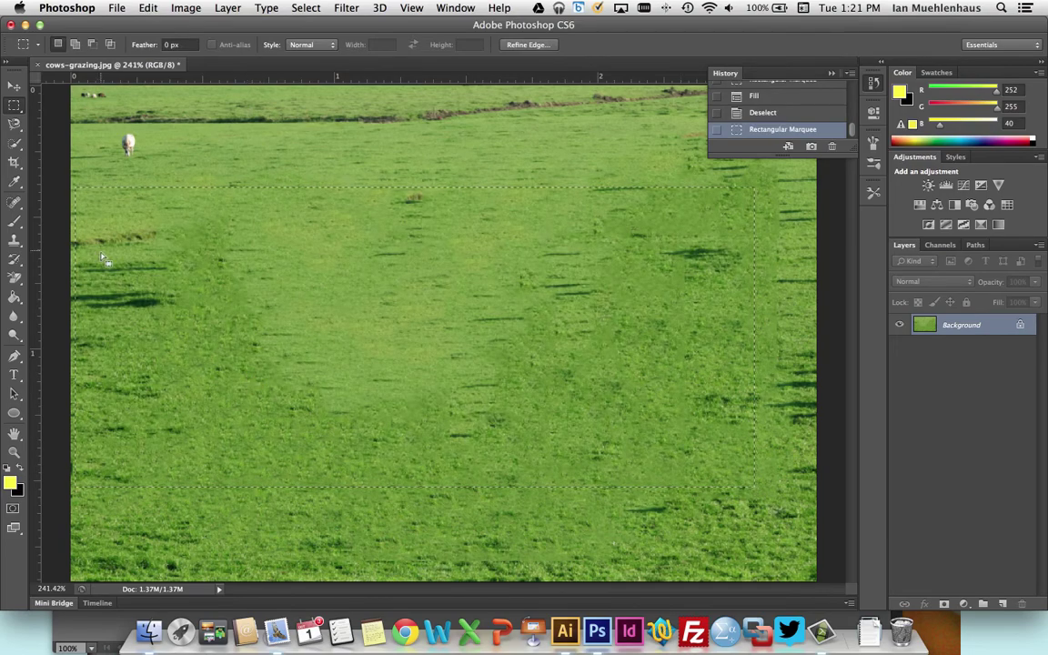
pyautogui.moveTo(294, 312); pyautogui.dragTo(289, 308)
pyautogui.moveTo(338, 493); pyautogui.dragTo(382, 512)
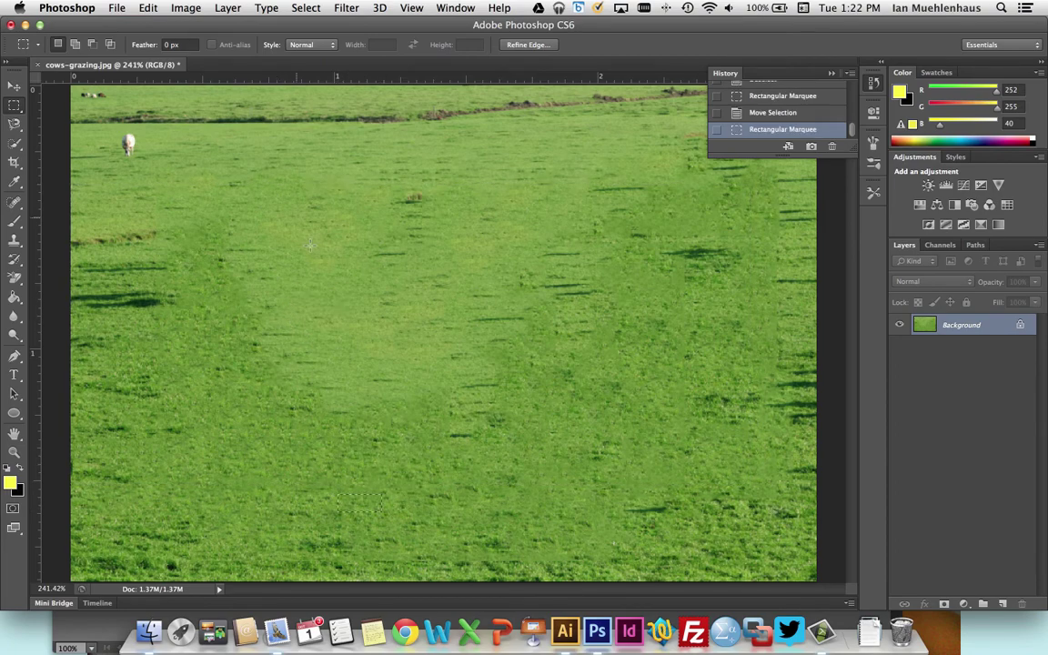
pyautogui.moveTo(303, 269); pyautogui.dragTo(422, 334)
pyautogui.hotkey('shift', 'BackSpace')
pyautogui.press('Return')
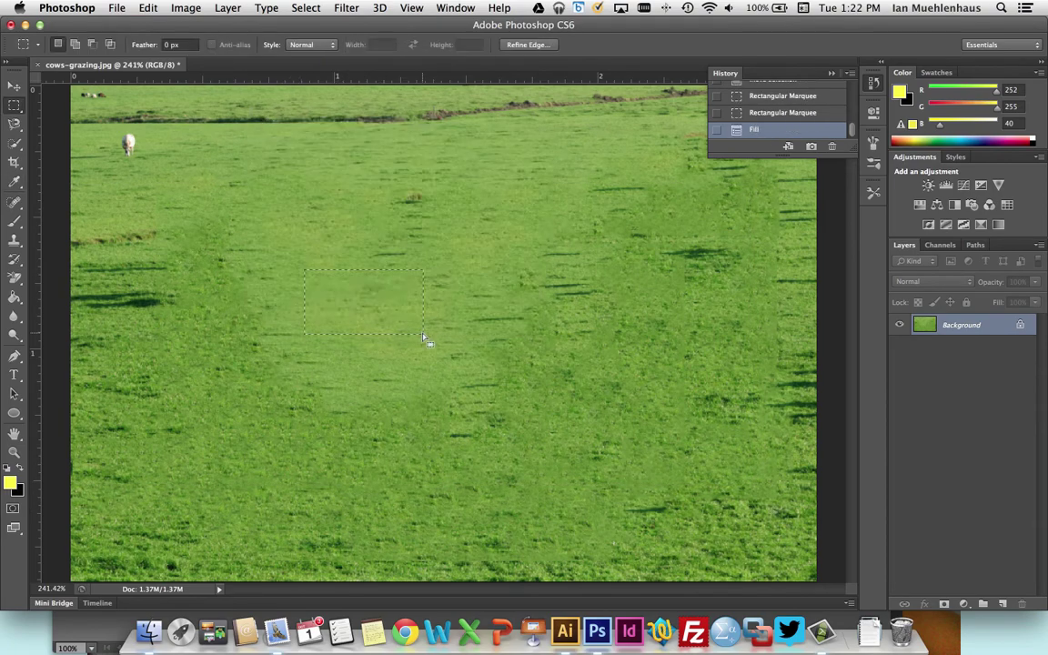
# Step: Even out the patchy areas lower down, at the left edge and on the right
pyautogui.moveTo(239, 333); pyautogui.dragTo(506, 430)
pyautogui.hotkey('shift', 'BackSpace')
pyautogui.press('Return')
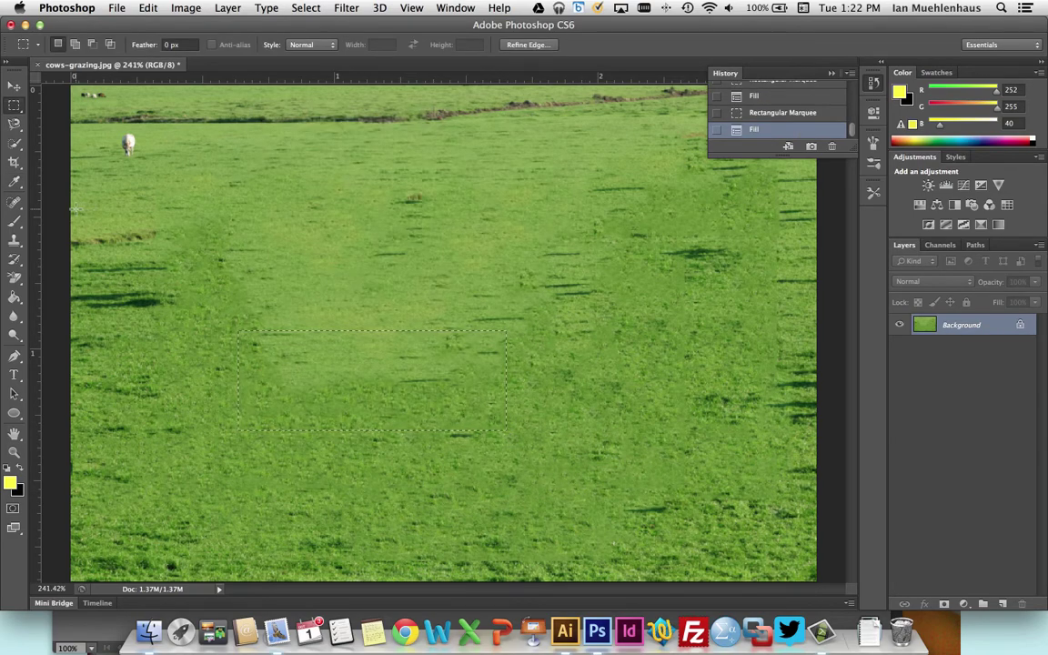
pyautogui.moveTo(72, 209); pyautogui.dragTo(226, 321)
pyautogui.hotkey('shift', 'Delete')
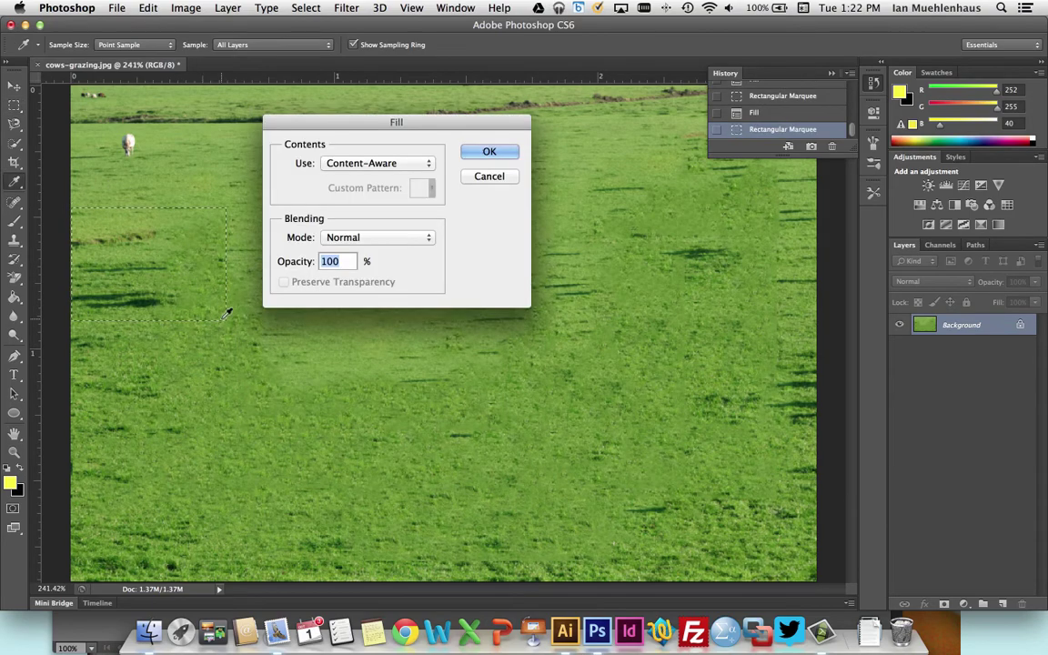
pyautogui.press('Return')
pyautogui.moveTo(658, 227); pyautogui.dragTo(750, 289)
pyautogui.hotkey('shift', 'Delete')
pyautogui.press('Return')
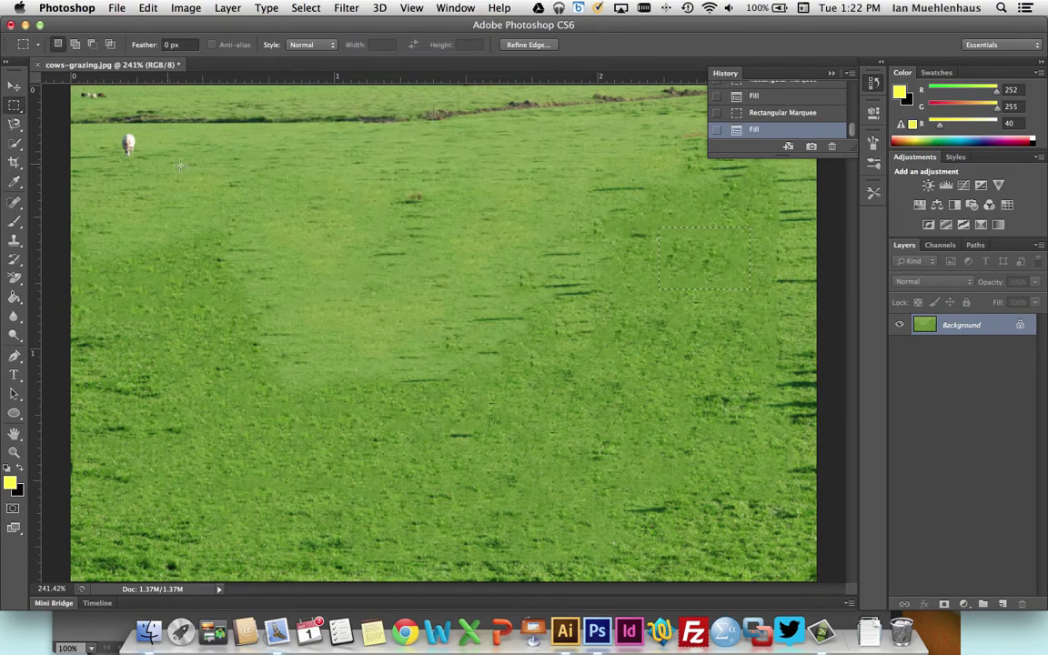
# Step: Fill away the lone sheep and the specks in the top-left corner
pyautogui.moveTo(109, 125); pyautogui.dragTo(153, 162)
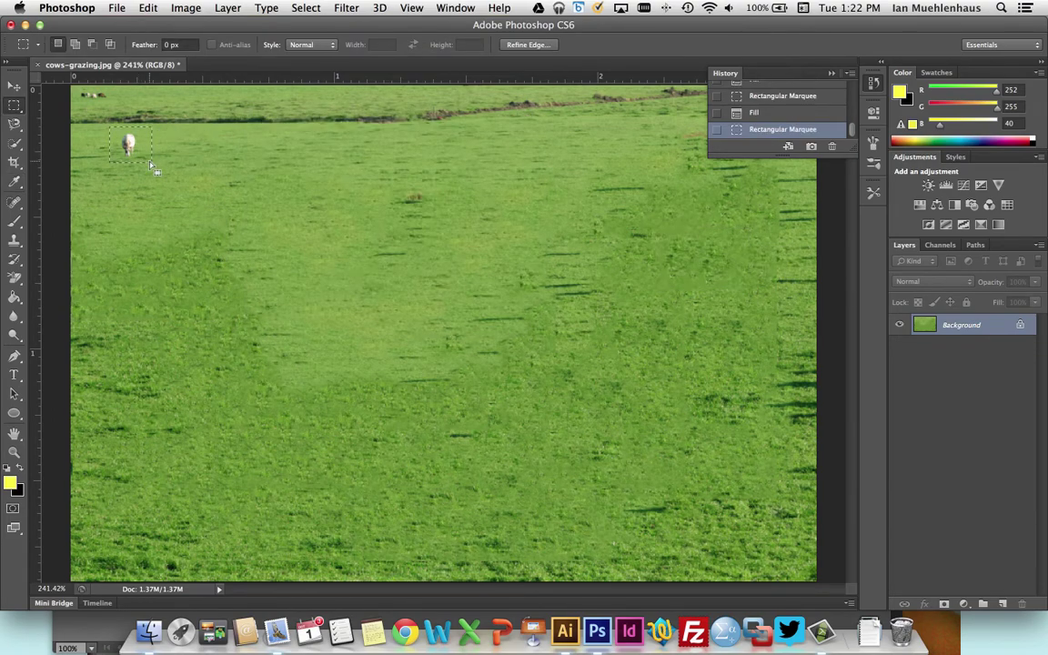
pyautogui.hotkey('shift', 'Delete')
pyautogui.press('Return')
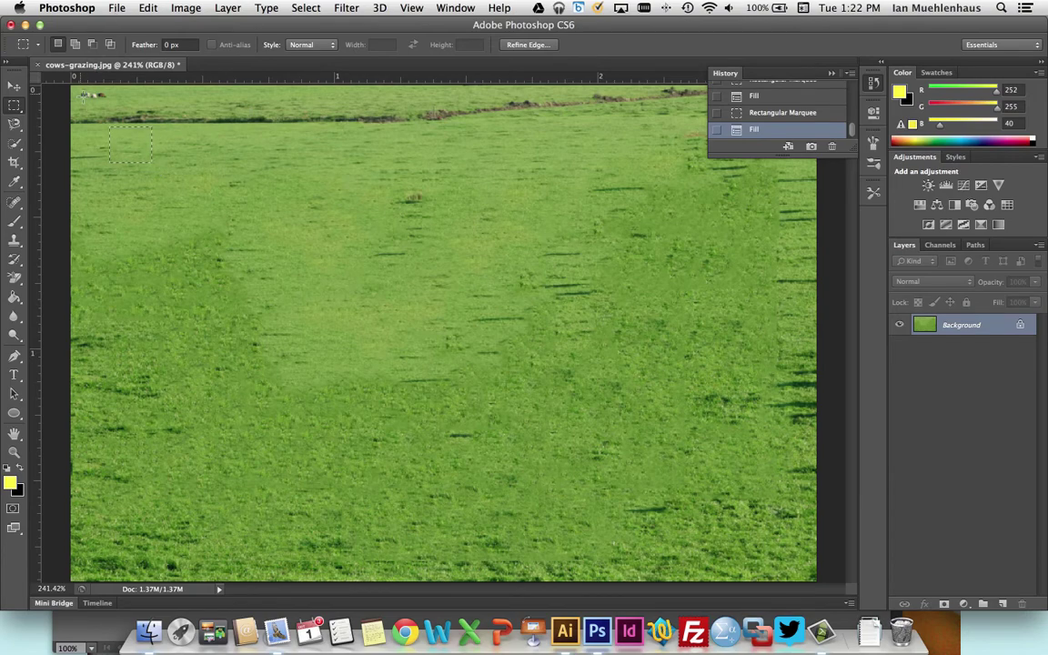
pyautogui.moveTo(74, 88); pyautogui.dragTo(110, 102)
pyautogui.hotkey('shift', 'BackSpace')
pyautogui.press('Return')
pyautogui.click(116, 8)
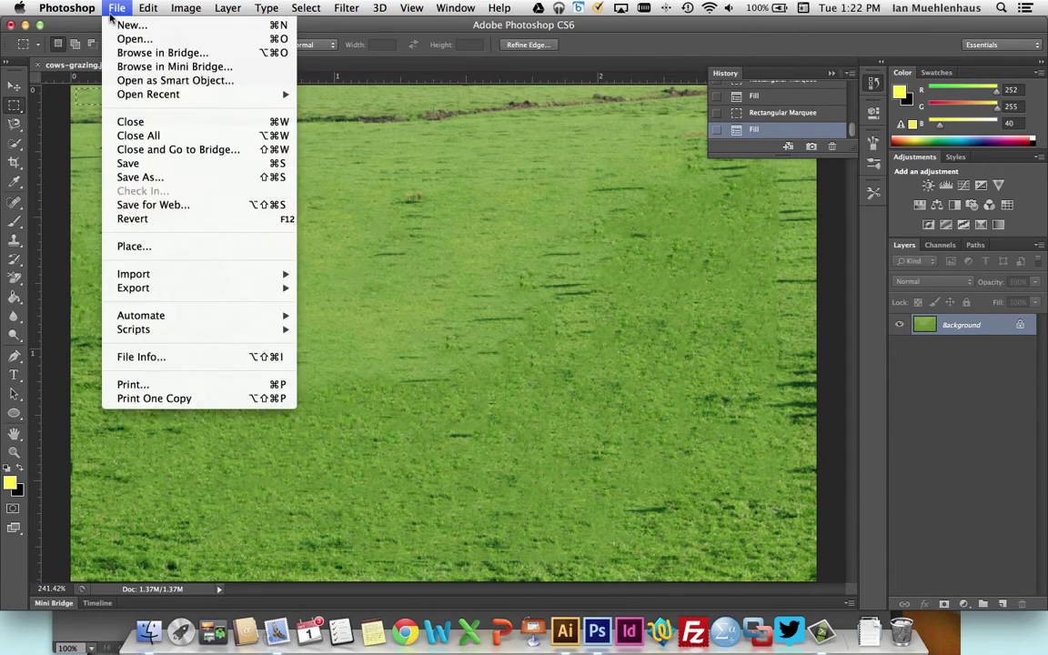
# Step: Save As grass.jpg in the Photoshop Tutorial folder, accepting JPEG quality 12 (Maximum)
pyautogui.click(191, 179)
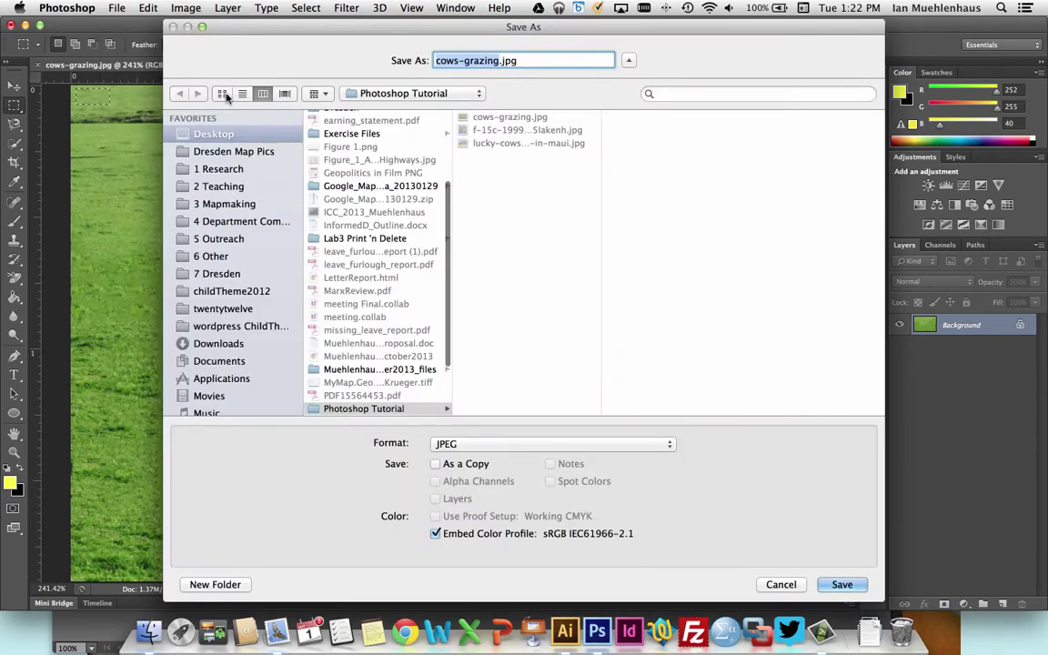
pyautogui.scroll(-3, 346, 347)
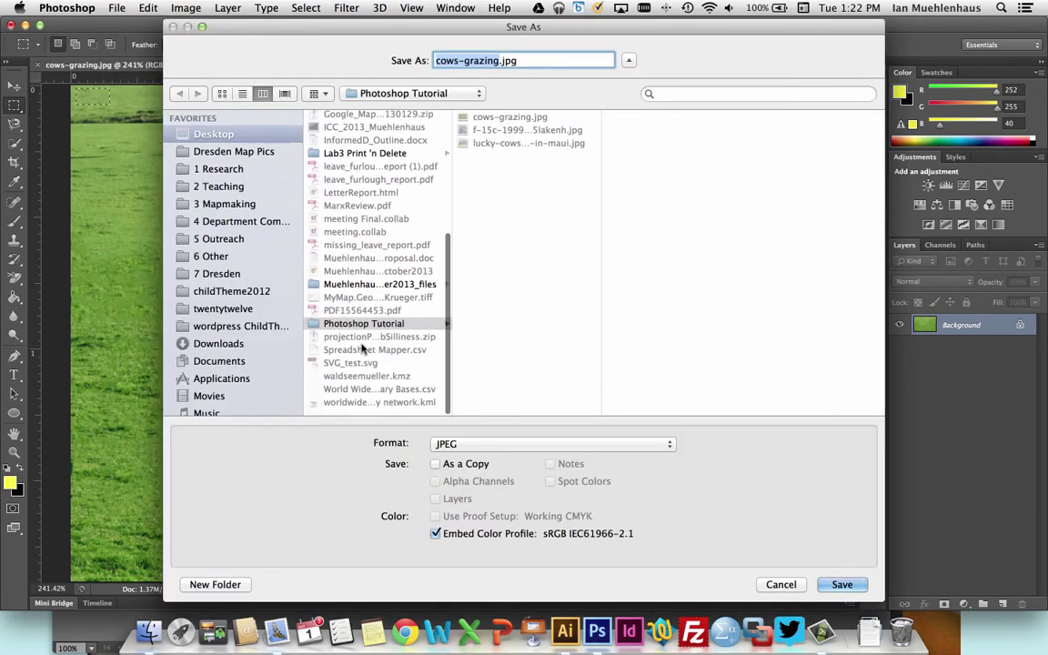
pyautogui.click(364, 329)
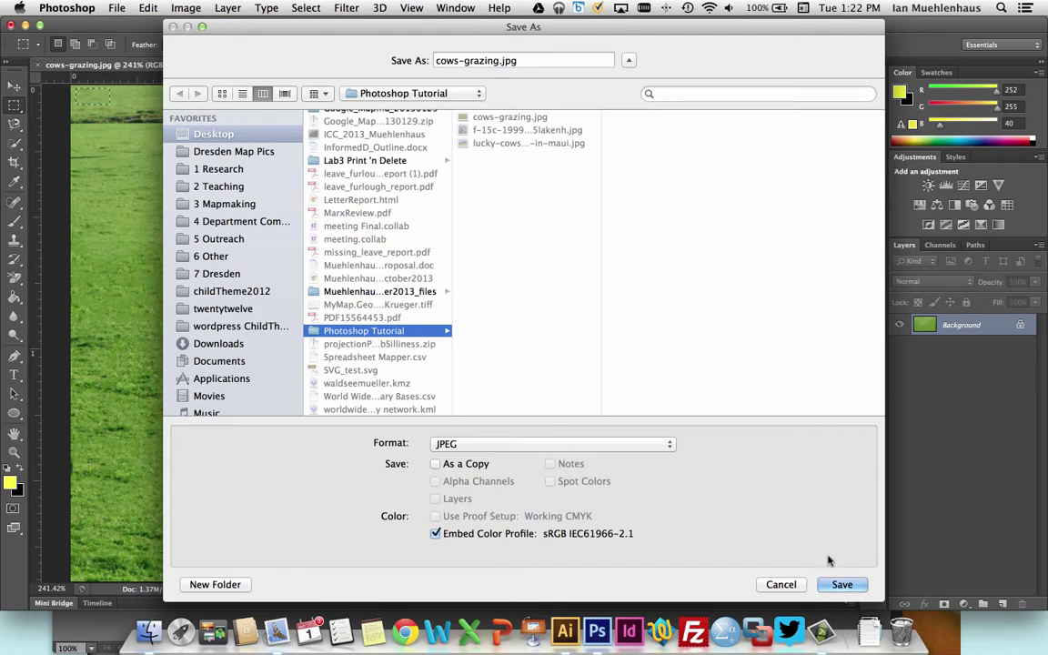
pyautogui.click(500, 60)
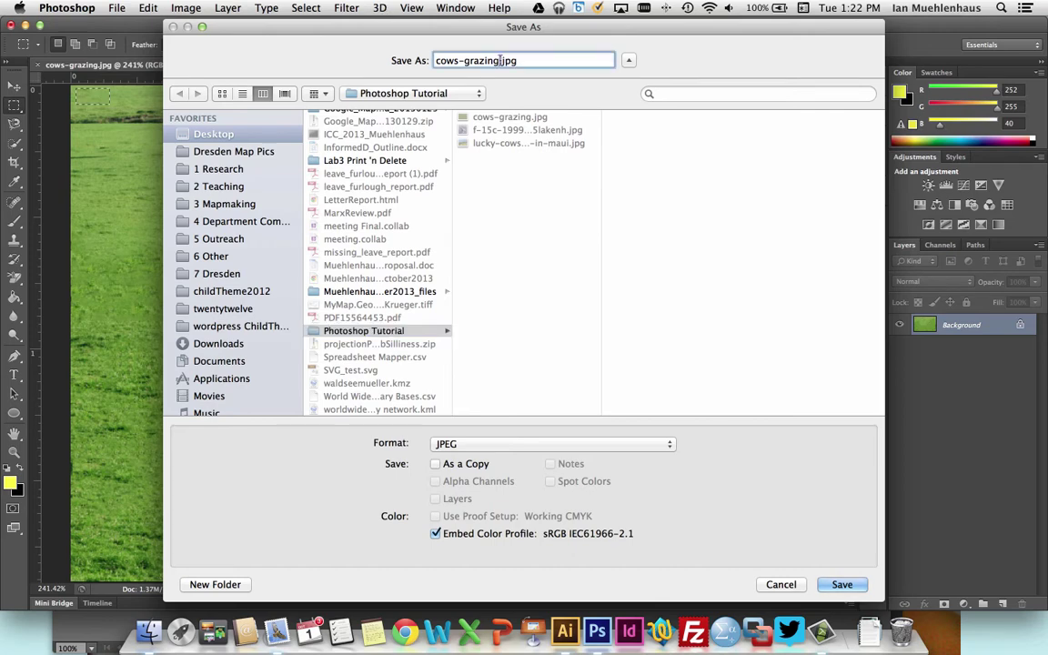
pyautogui.moveTo(499, 60); pyautogui.dragTo(373, 54)
pyautogui.write('grass')
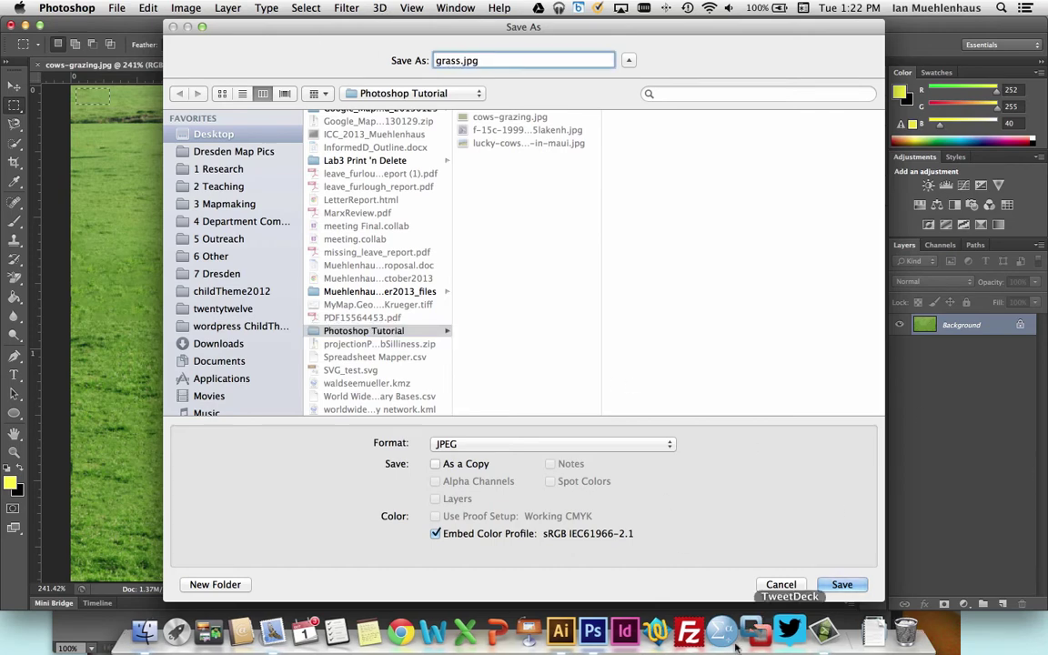
pyautogui.click(838, 583)
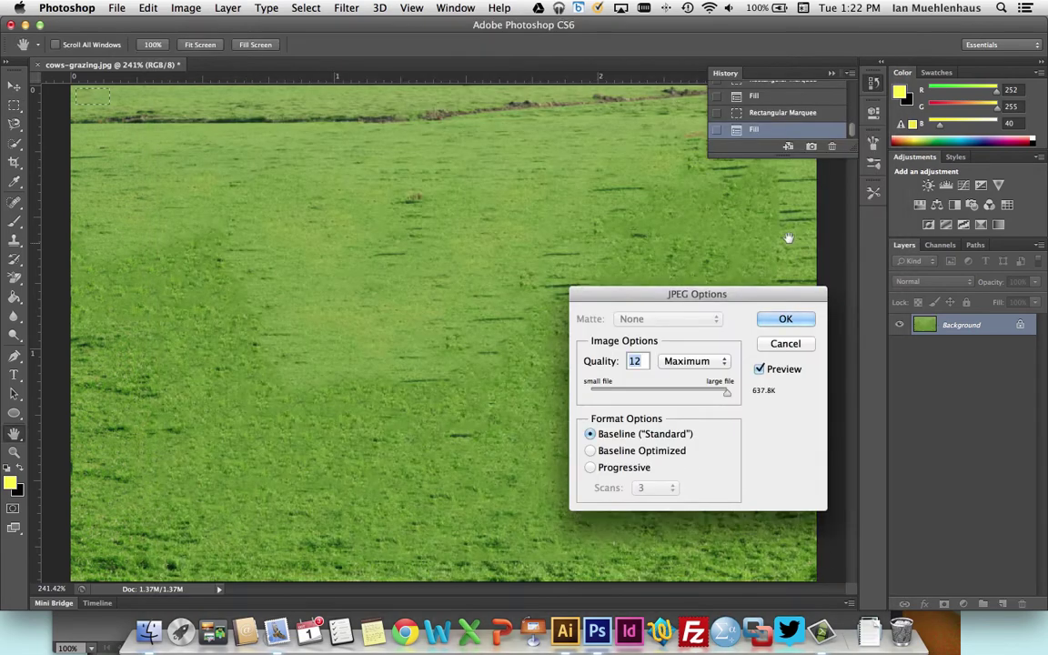
pyautogui.click(785, 321)
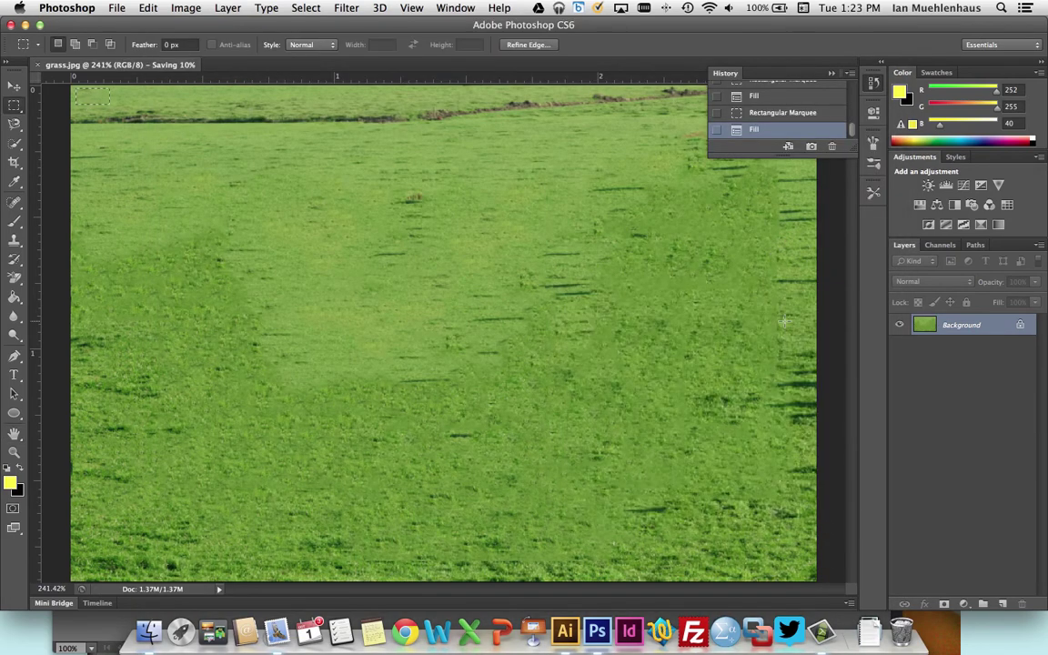